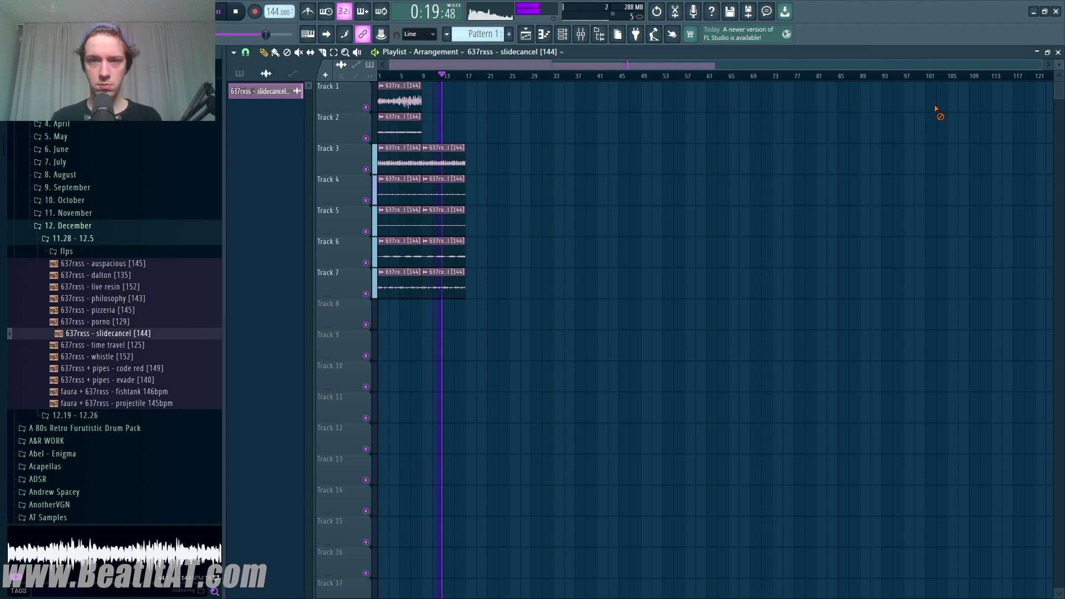
# Create a new pattern named Drums and place it on Track 8 from bar 9 to bar 17
pyautogui.scroll(4, 785, 217)
pyautogui.scroll(-1, 650, 136)
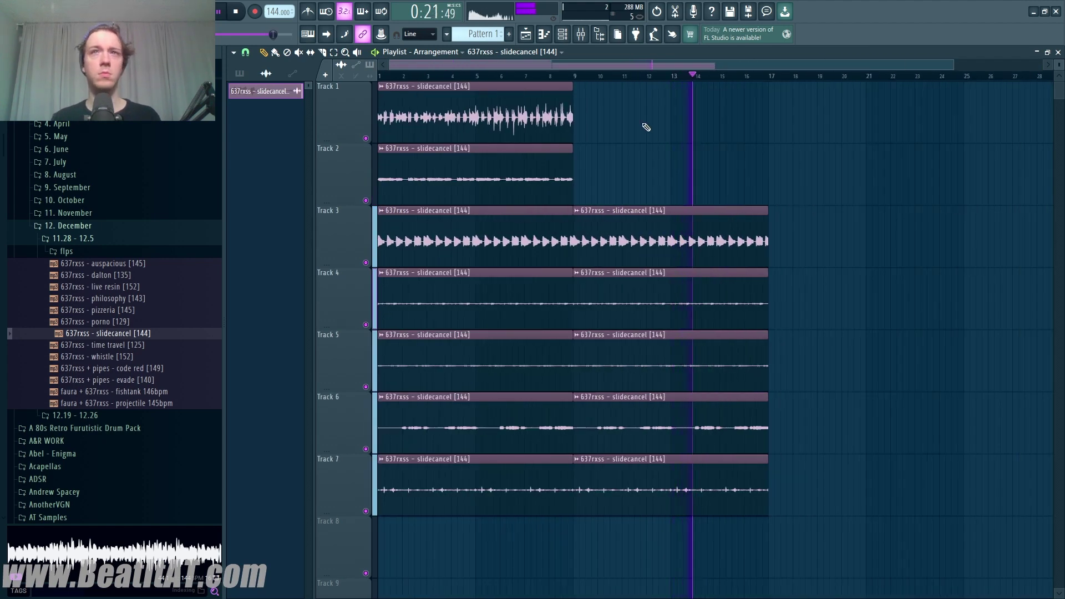
pyautogui.click(509, 34)
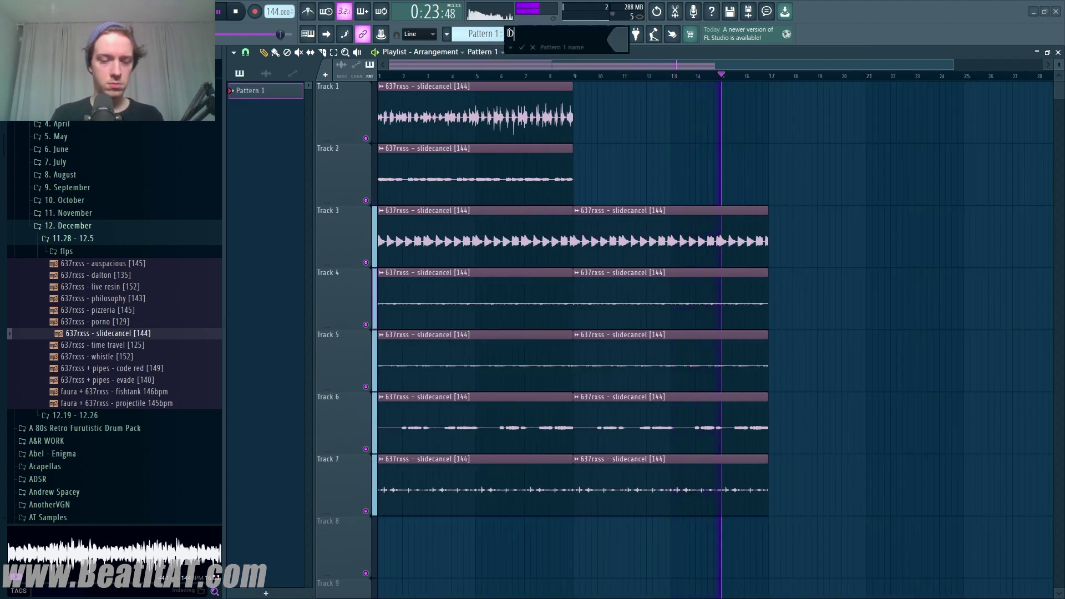
pyautogui.scroll(-4, 718, 107)
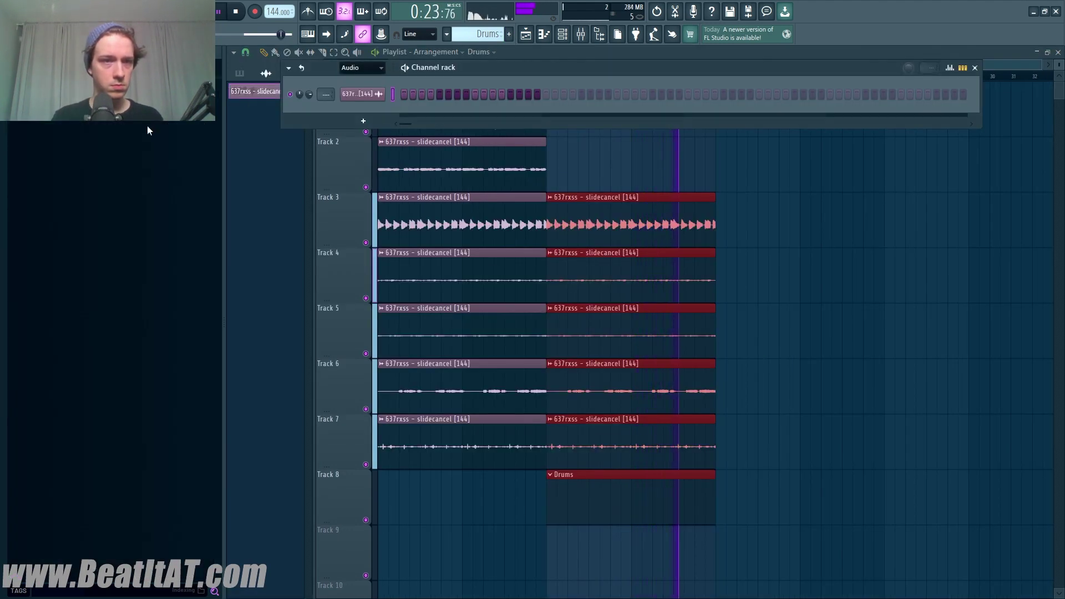
pyautogui.press('space')
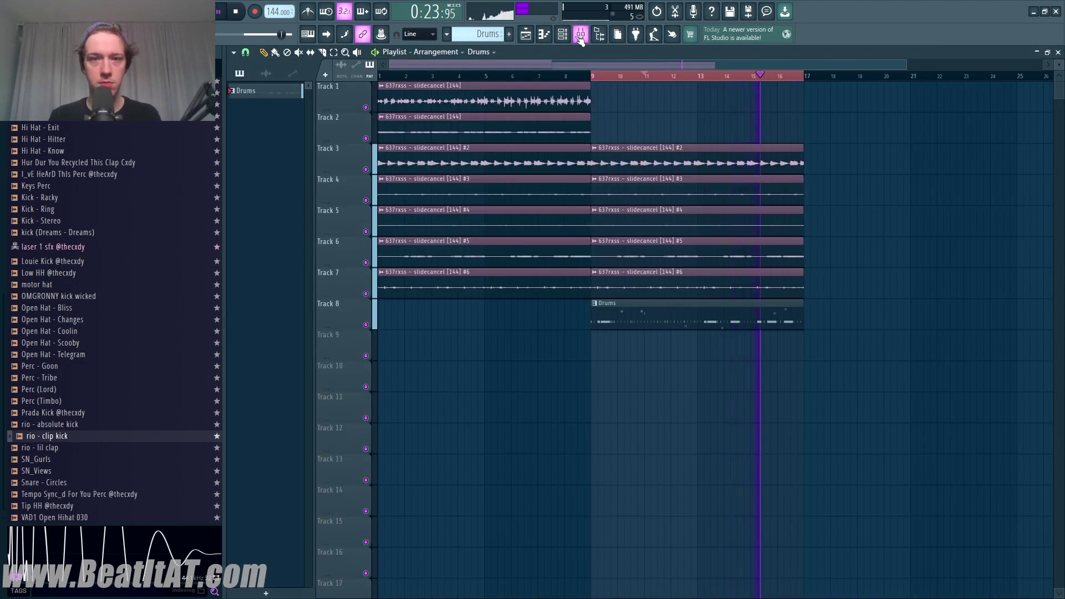
# Load Melodyne into the first effect slot of the slidecancel #2 mixer track and restart playback
pyautogui.click(580, 36)
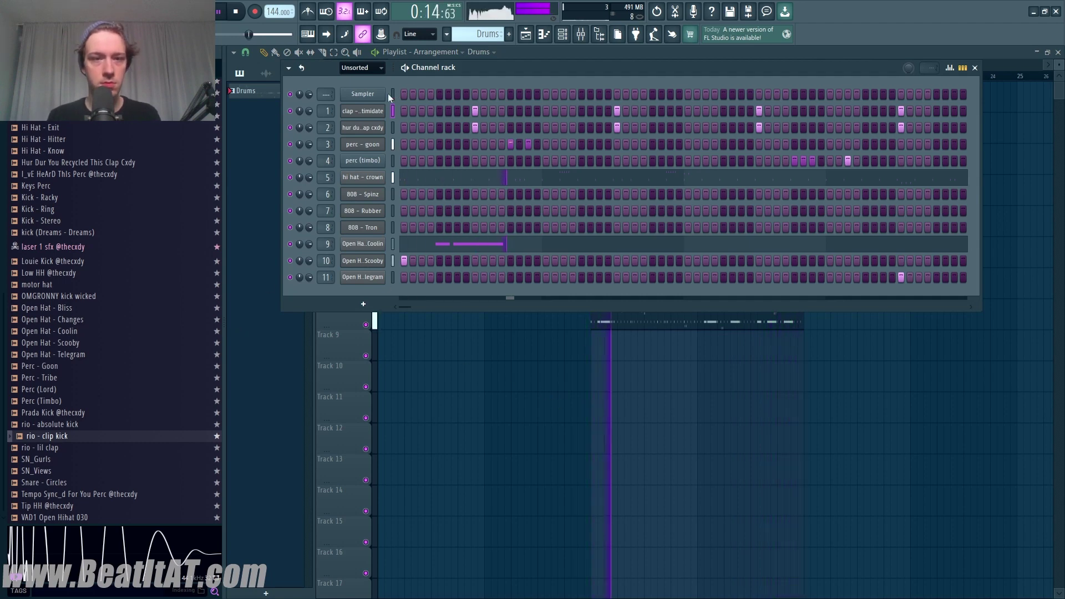
pyautogui.press('F9')
pyautogui.rightClick(472, 274)
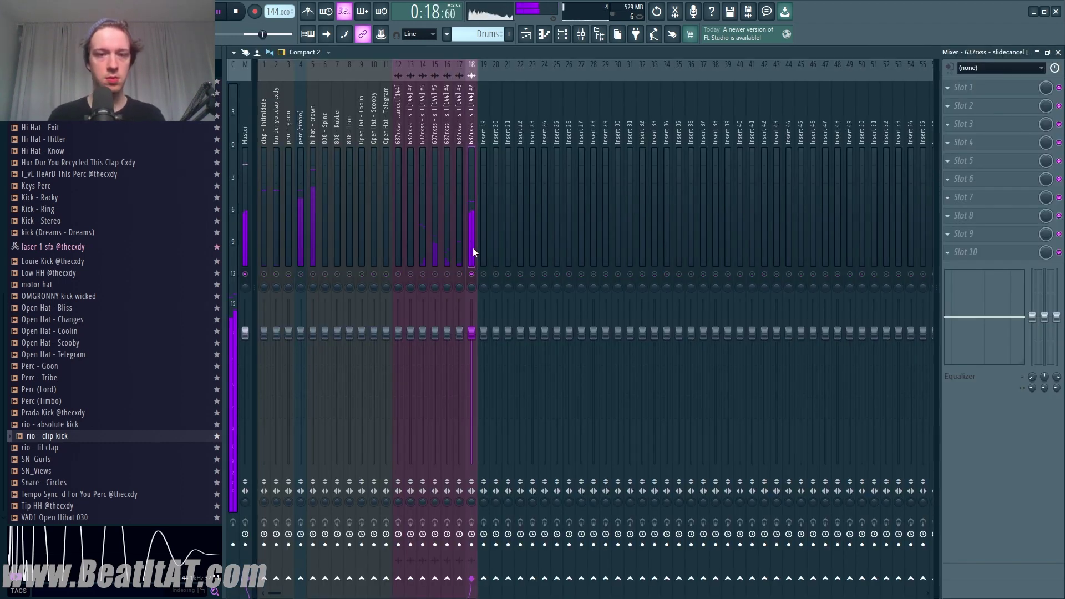
pyautogui.click(1002, 90)
pyautogui.press('m')
pyautogui.press('m')
pyautogui.press('m')
pyautogui.press('m')
pyautogui.press('m')
pyautogui.press('m')
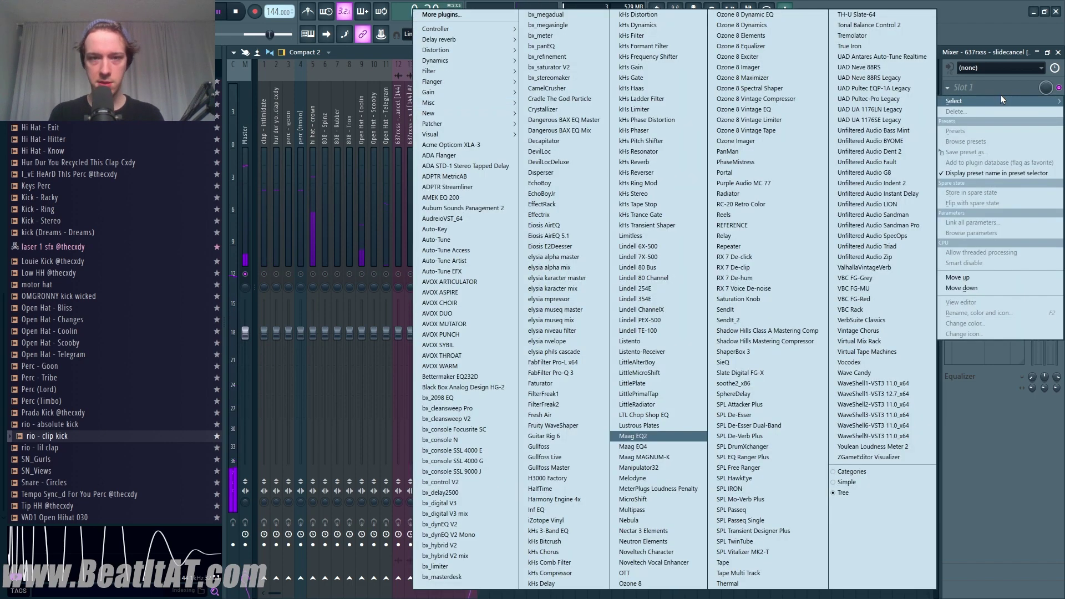
pyautogui.press('Return')
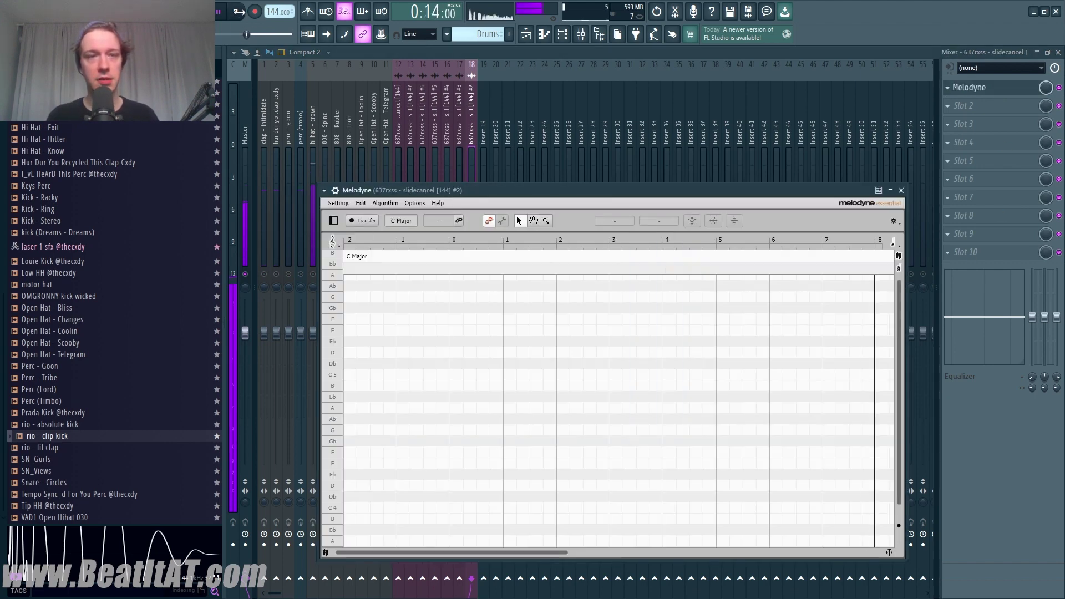
pyautogui.click(243, 13)
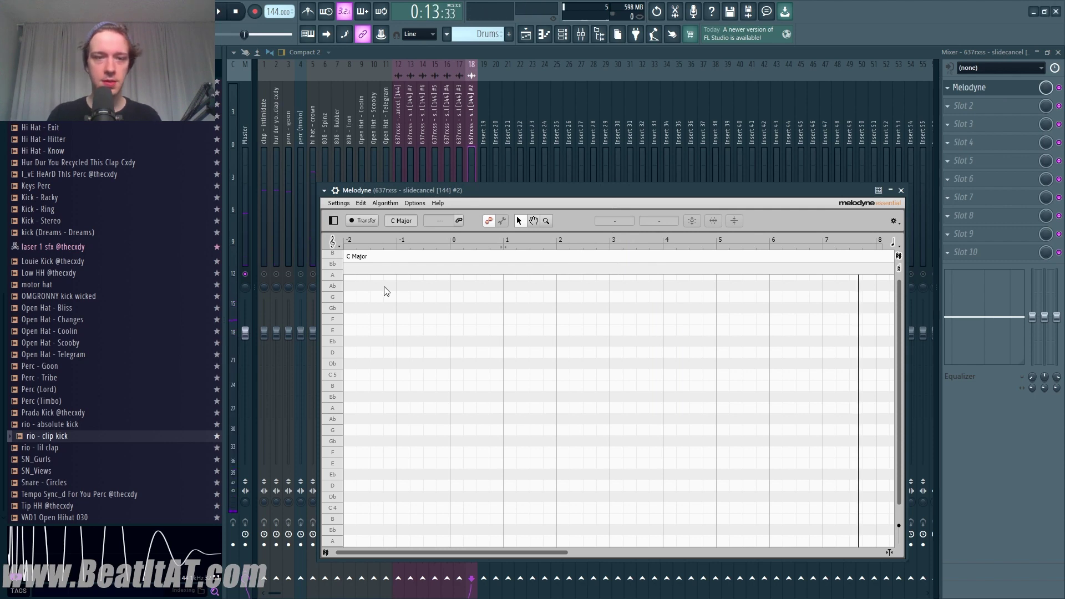
pyautogui.click(220, 13)
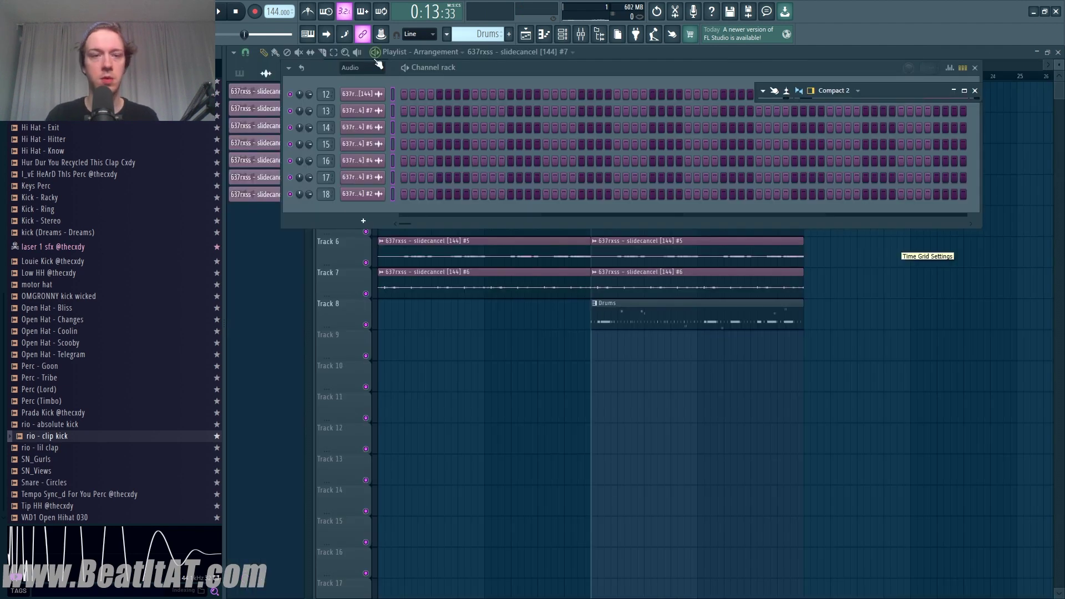
# Show all channel groups in the channel rack and open the 808 - Tron sampler settings
pyautogui.click(376, 66)
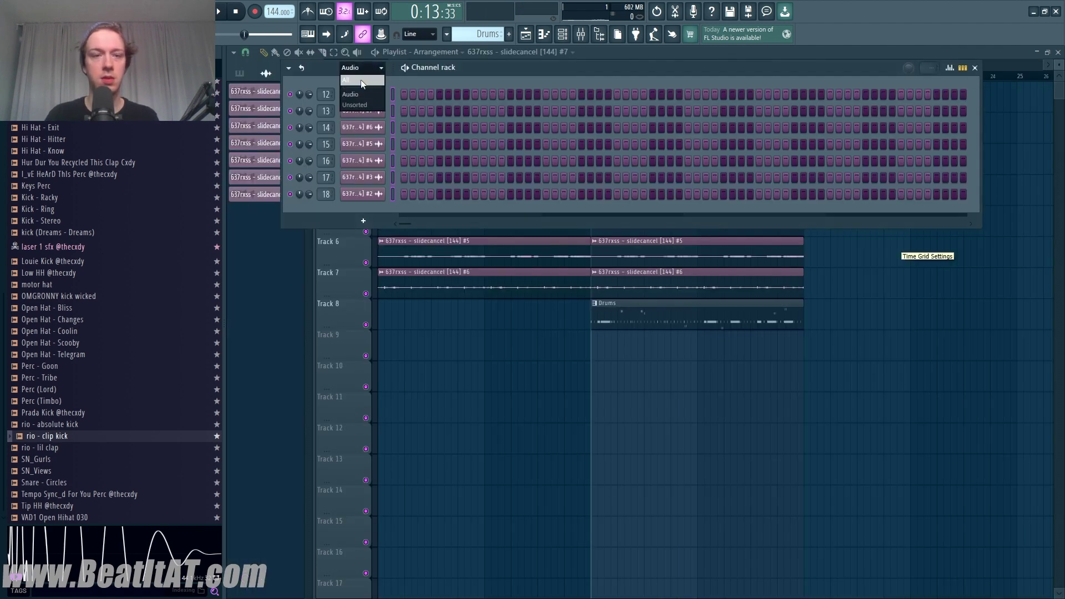
pyautogui.click(355, 76)
pyautogui.click(363, 344)
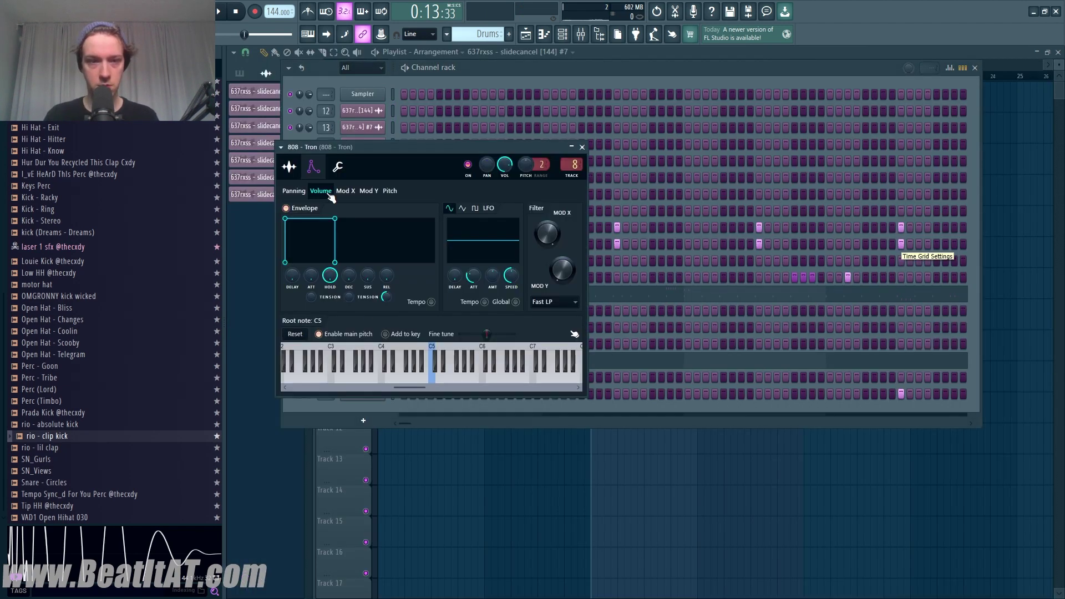
# Add a C5 note at bar 1 of the 808 - Tron piano roll and slice it in two
pyautogui.press('F7')
pyautogui.press('space')
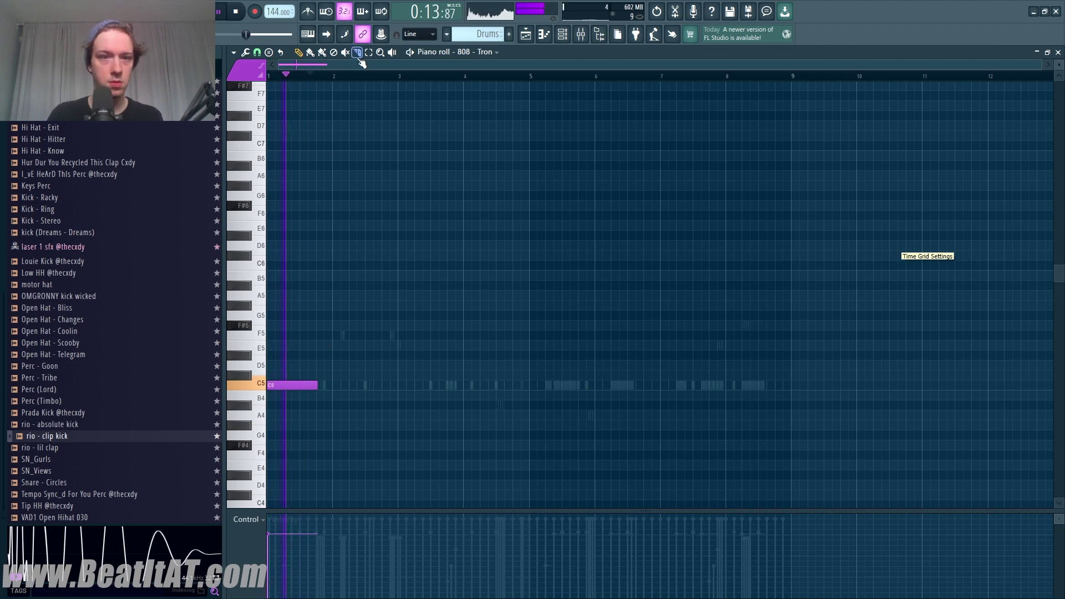
pyautogui.click(292, 385)
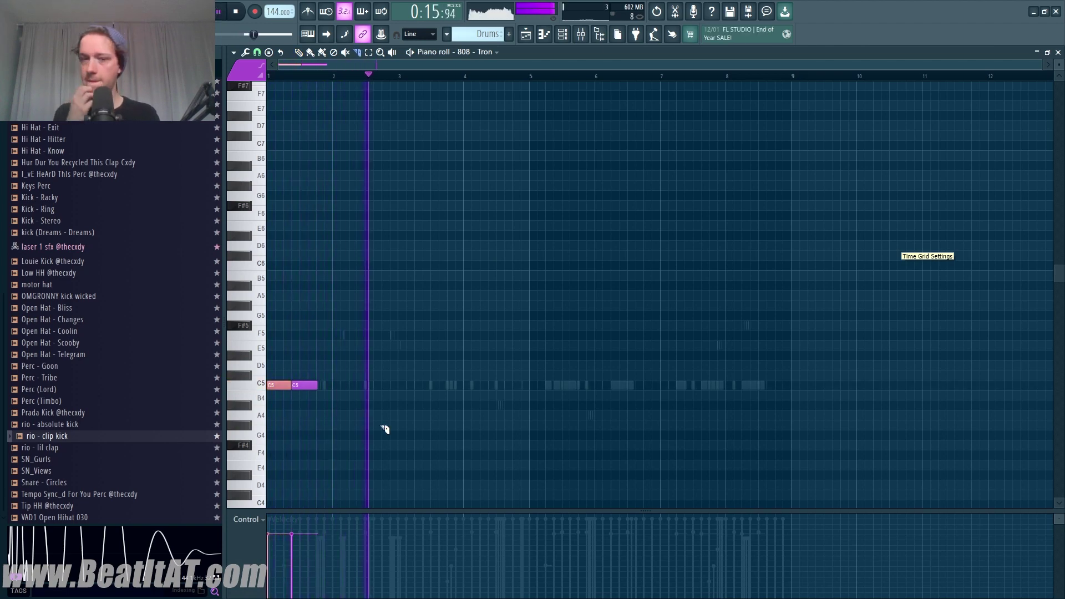
# Mute Track 3 in the playlist and reopen the 808 - Tron notes of the Drums pattern
pyautogui.press('F7')
pyautogui.press('F6')
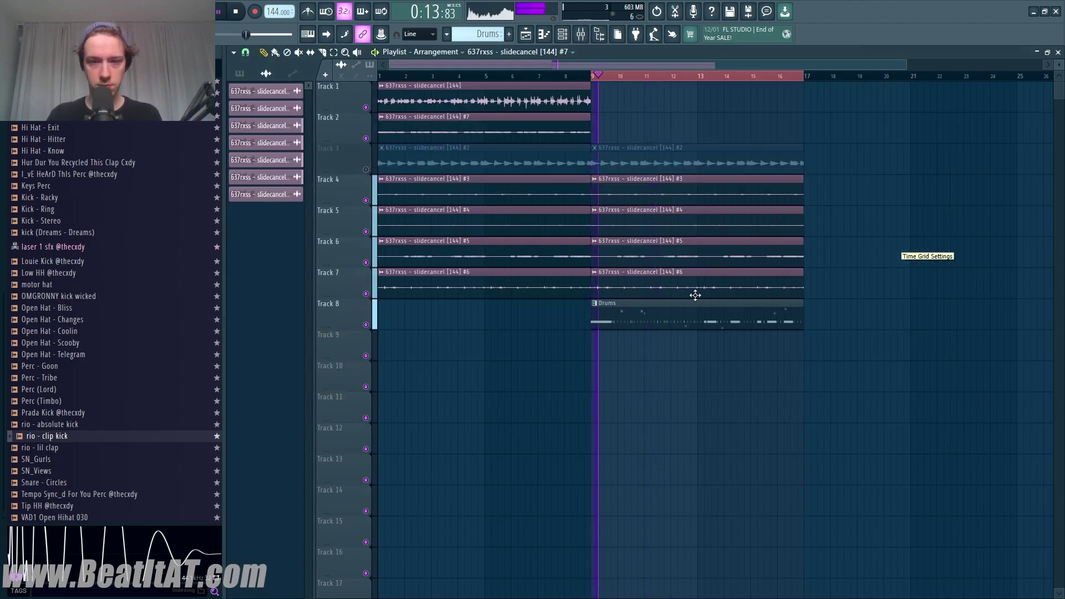
pyautogui.click(657, 309)
pyautogui.press('F7')
pyautogui.press('F7')
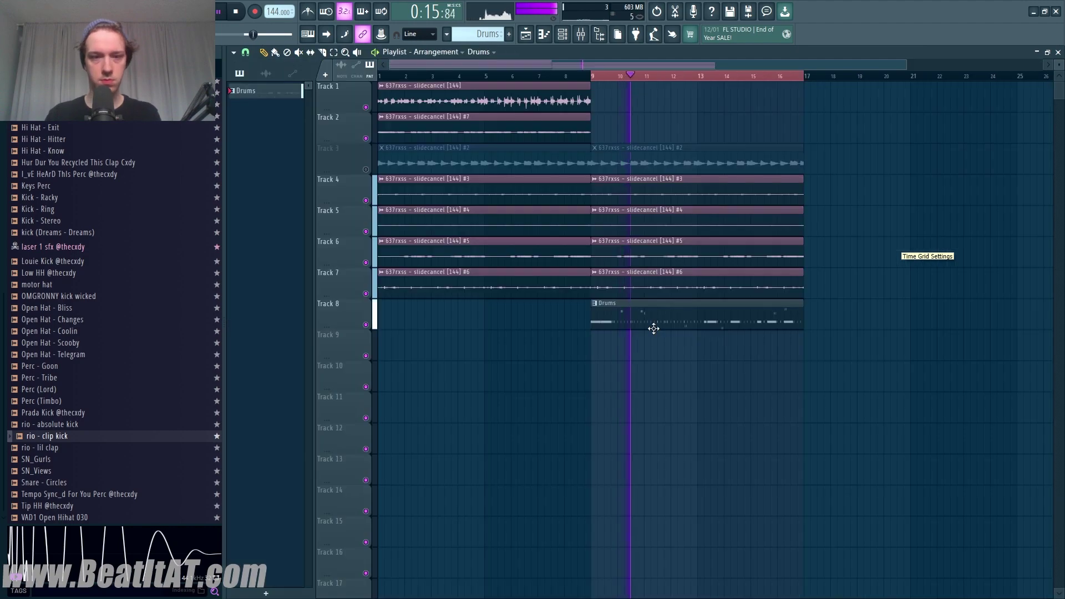
pyautogui.press('F6')
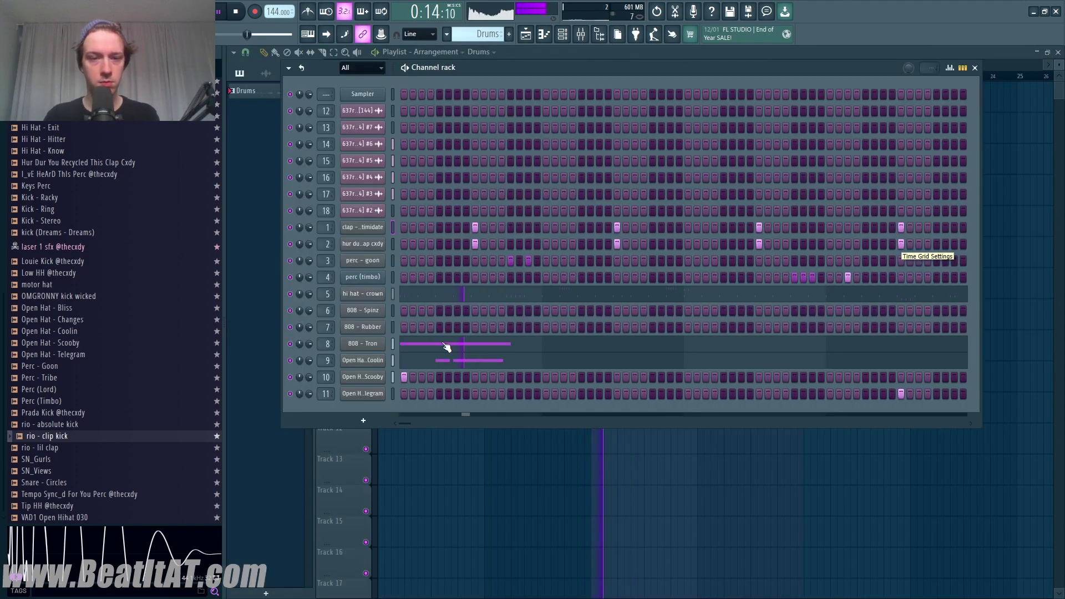
pyautogui.click(446, 346)
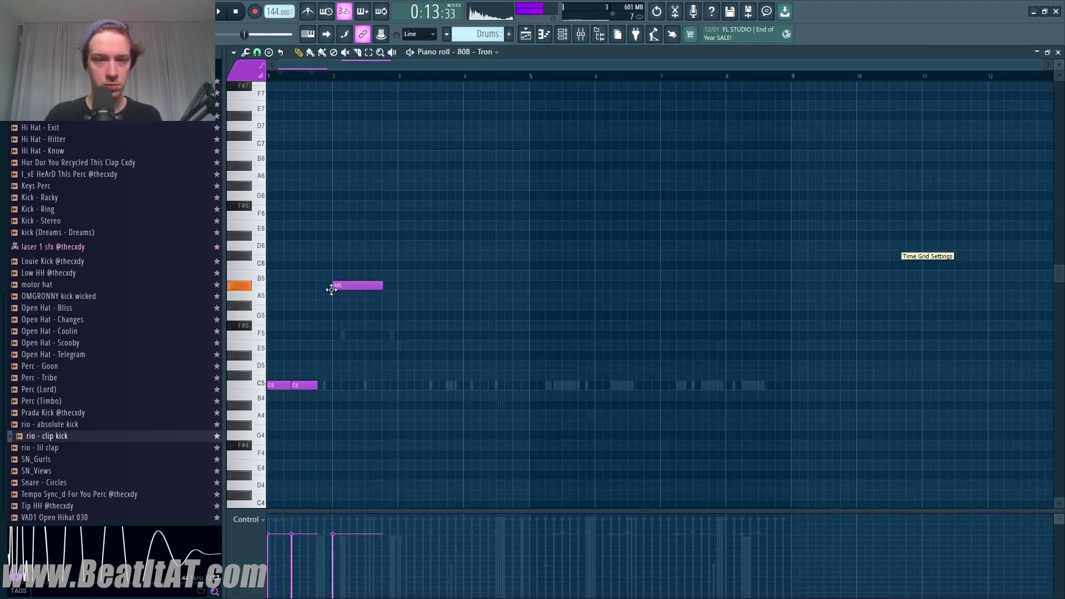
# Place two consecutive G#5 notes from bar 2 in the 808 - Tron line, followed by an F5 note ending at bar 3
pyautogui.moveTo(331, 289); pyautogui.dragTo(357, 305)
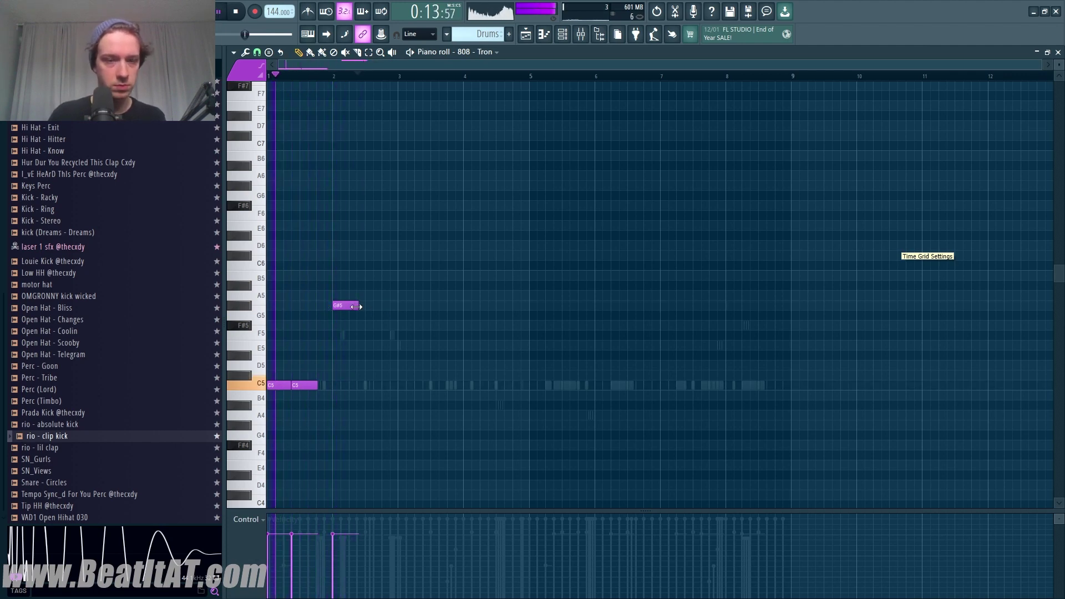
pyautogui.press('space')
pyautogui.scroll(3, 350, 316)
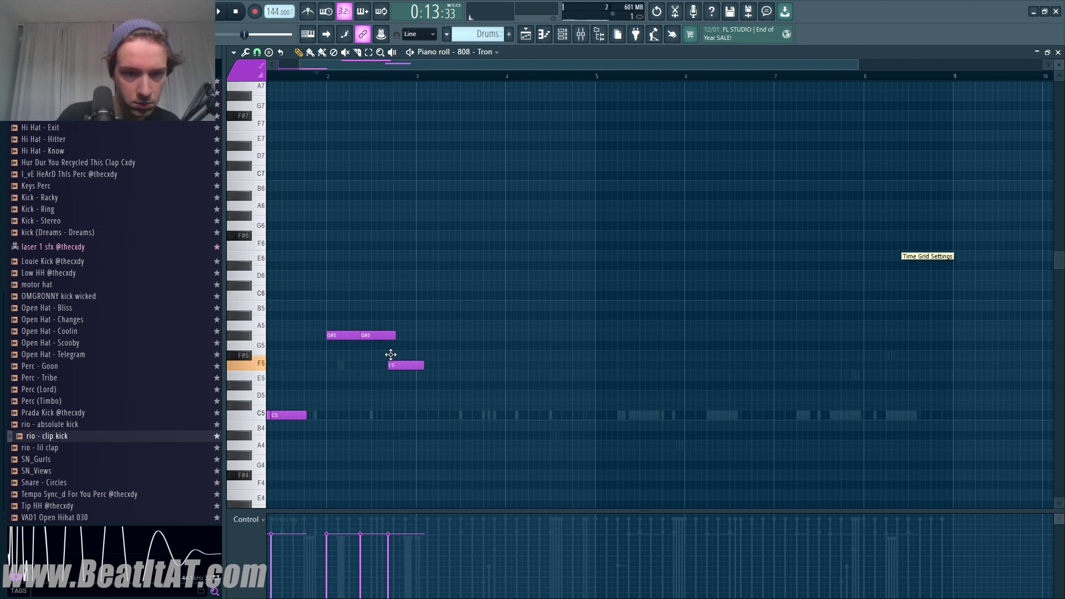
pyautogui.press('space')
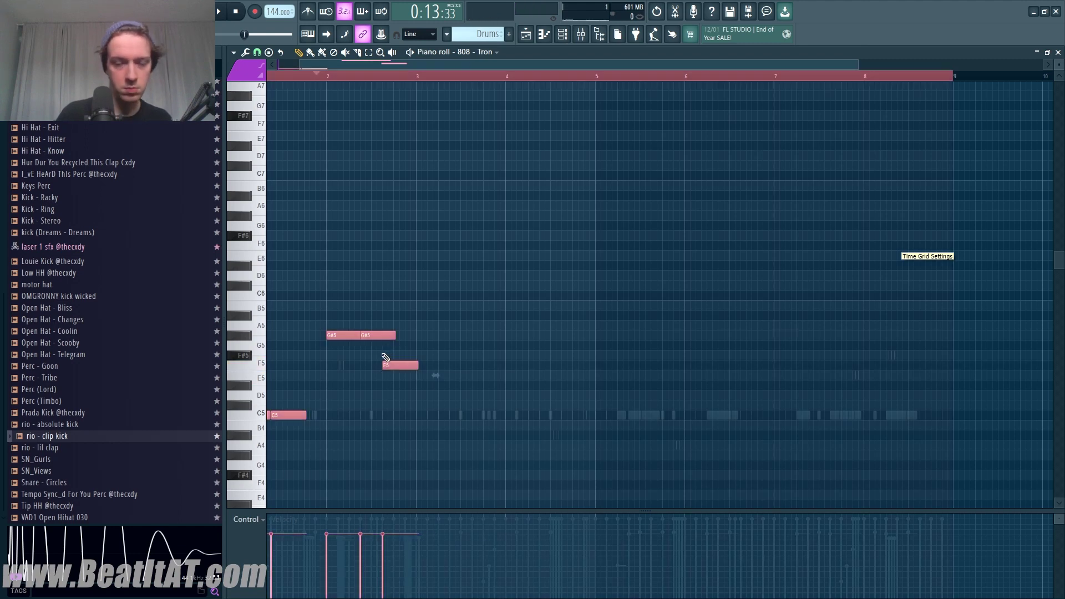
# Apply quick legato to the 808 - Tron notes and replace the F5 with a G5 note ending at bar 3
pyautogui.hotkey('ctrl', 'l')
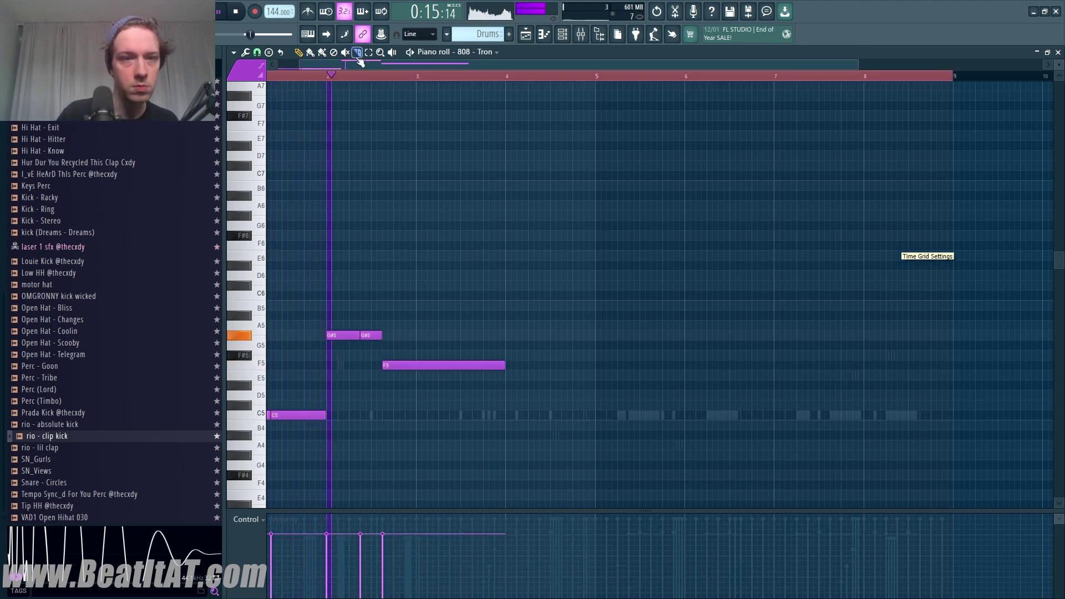
pyautogui.press('space')
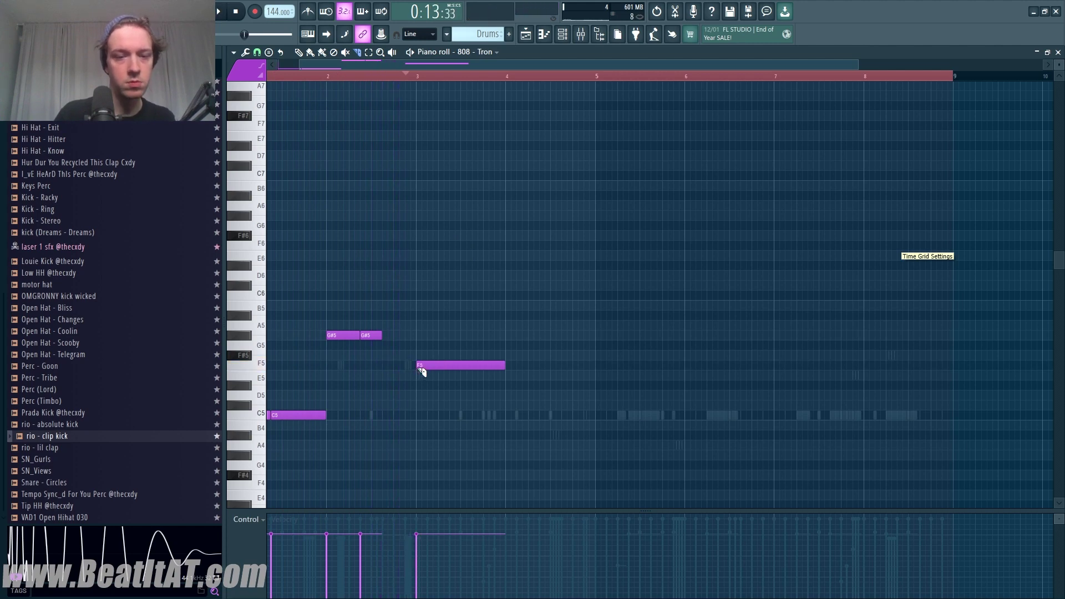
pyautogui.hotkey('ctrl', 'z')
pyautogui.press('space')
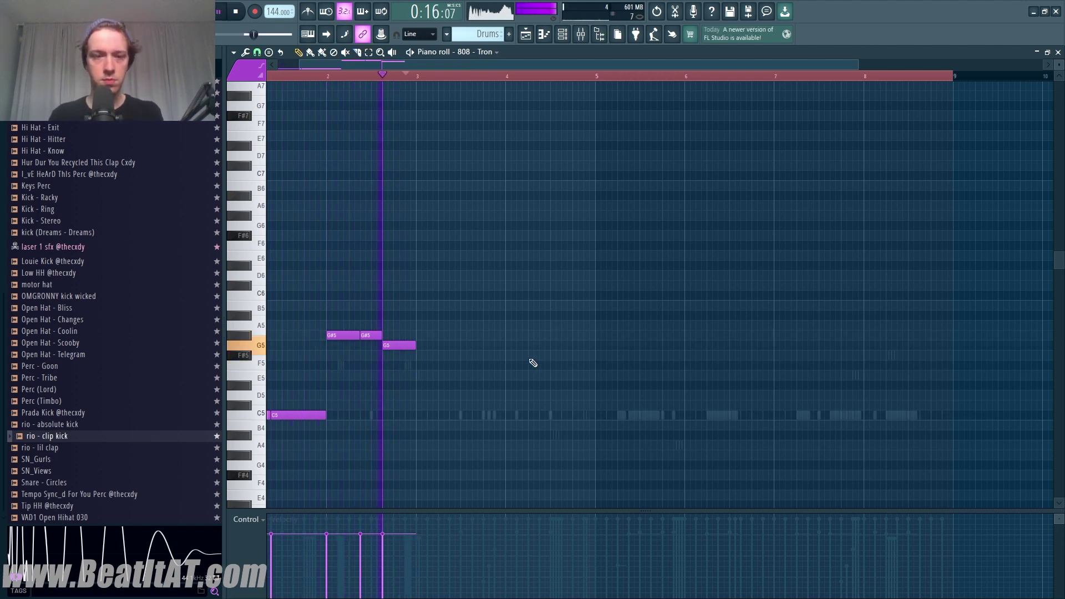
# Shorten the G5 note from its start and fill the gap before it with short G#5 notes
pyautogui.press('space')
pyautogui.moveTo(399, 346); pyautogui.dragTo(412, 347)
pyautogui.press('space')
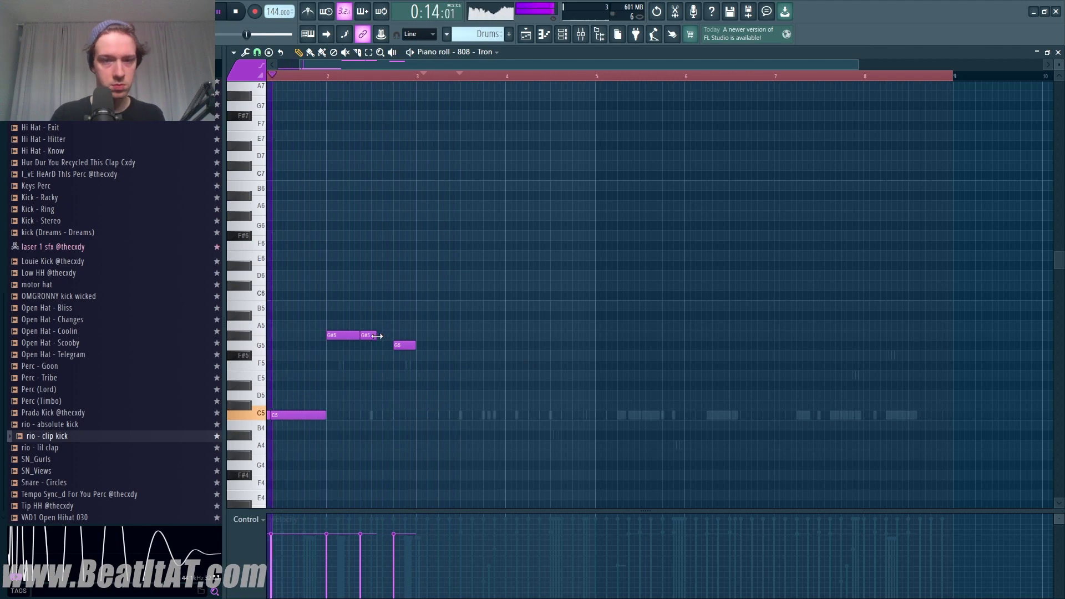
pyautogui.click(379, 335)
pyautogui.press('space')
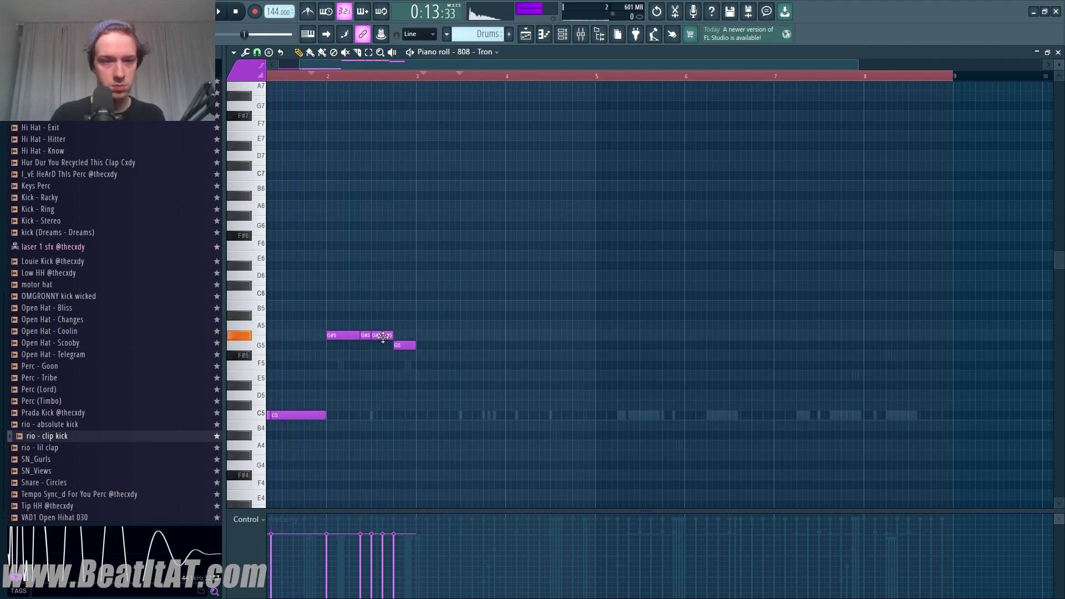
# Reduce the bar 2 run to three G#5 notes before the G5 and duplicate the two-bar phrase into bars 3 and 4
pyautogui.hotkey('ctrl', 'a')
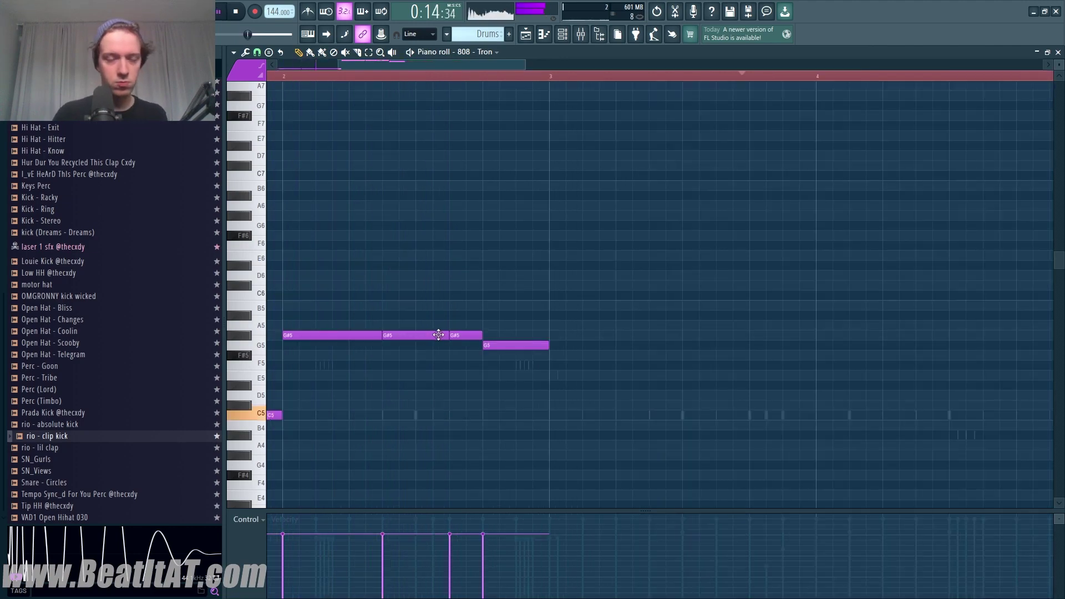
pyautogui.scroll(-3, 427, 344)
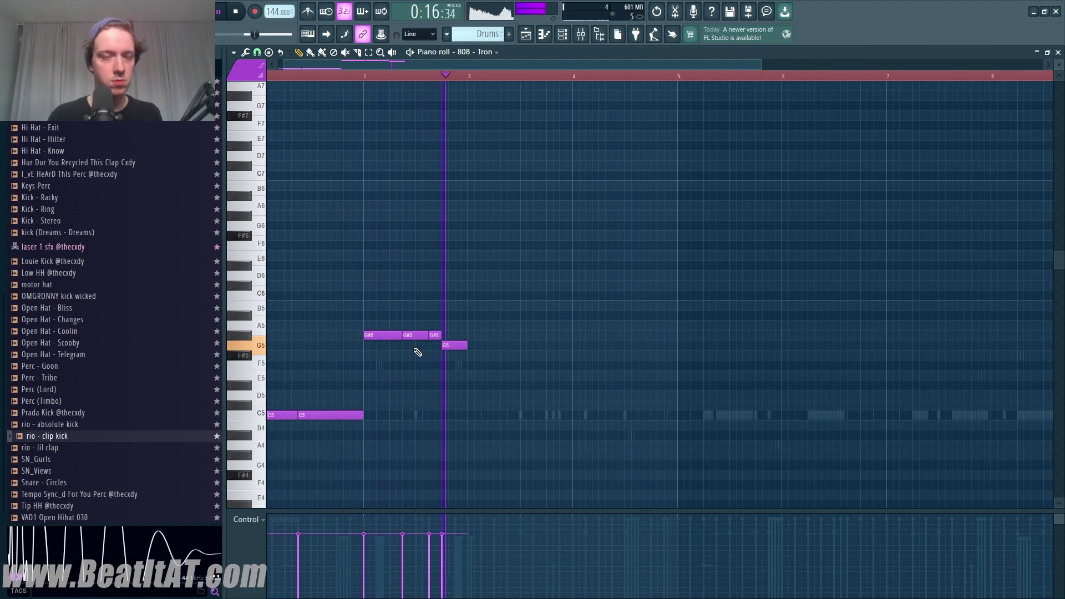
pyautogui.press('space')
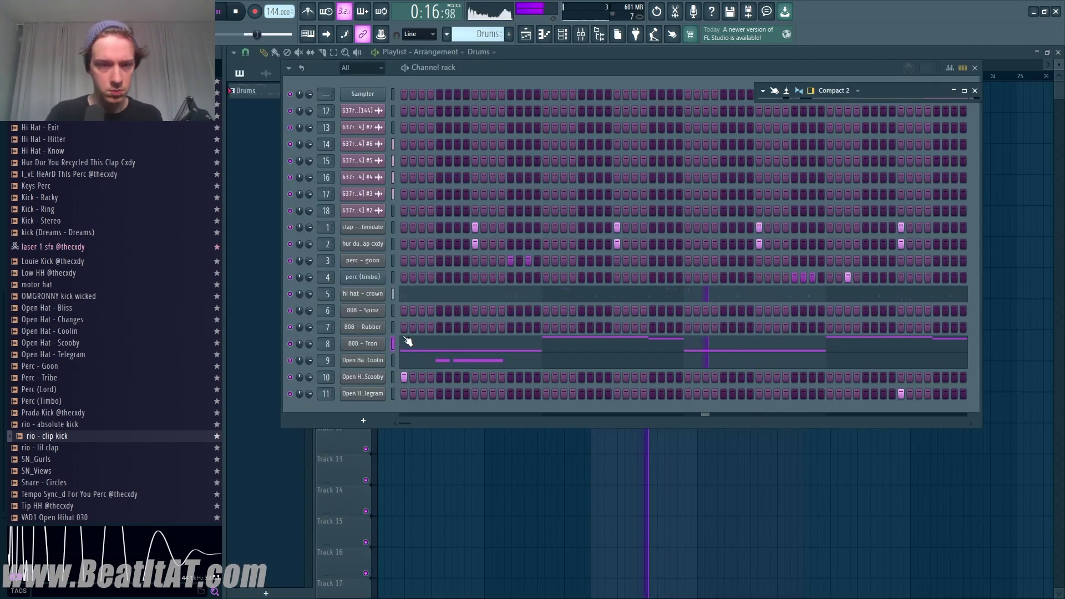
# Move the short G#5 and G5 notes closing each phrase to the 808 - Rubber channel and repeat them through bars 5 to 8
pyautogui.click(407, 341)
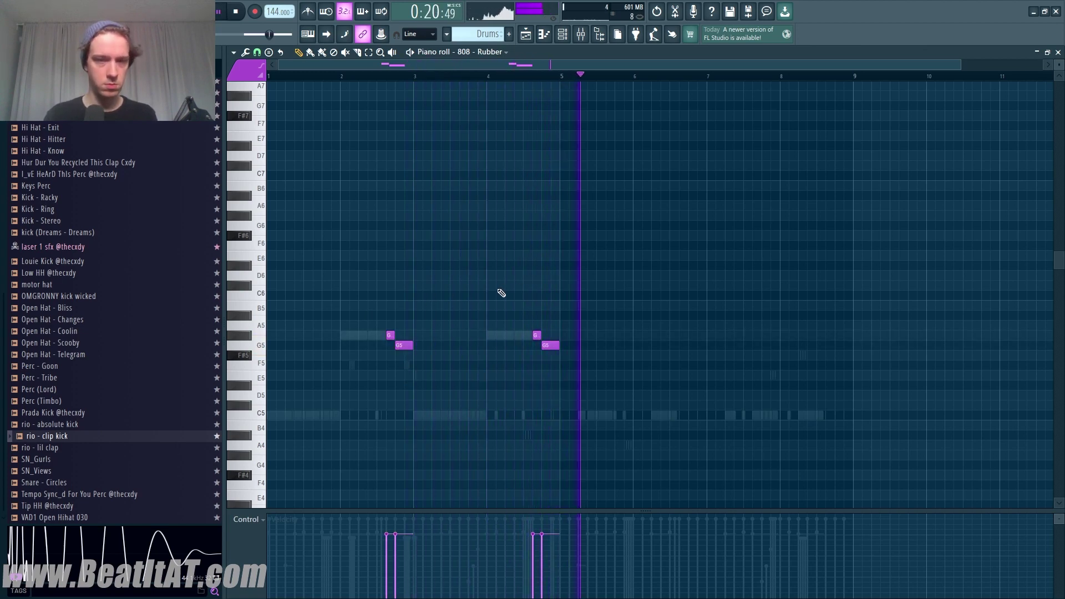
pyautogui.hotkey('ctrl', 'a')
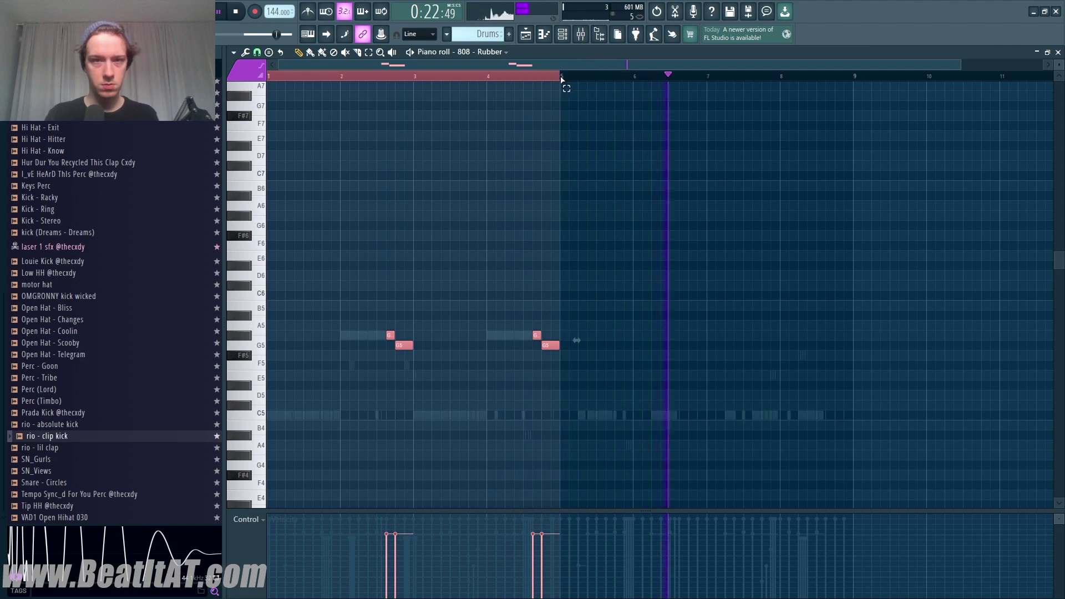
pyautogui.press('F6')
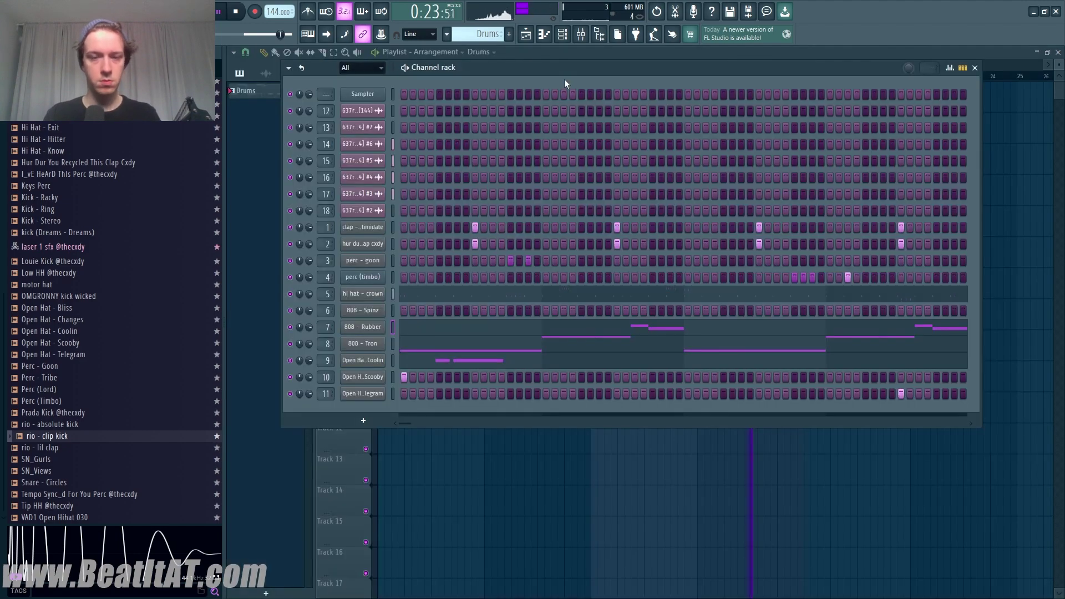
# Duplicate the four-bar 808 - Tron line into bars 5 to 8 and reopen the 808 - Rubber piano roll
pyautogui.click(453, 349)
pyautogui.hotkey('ctrl', 'a')
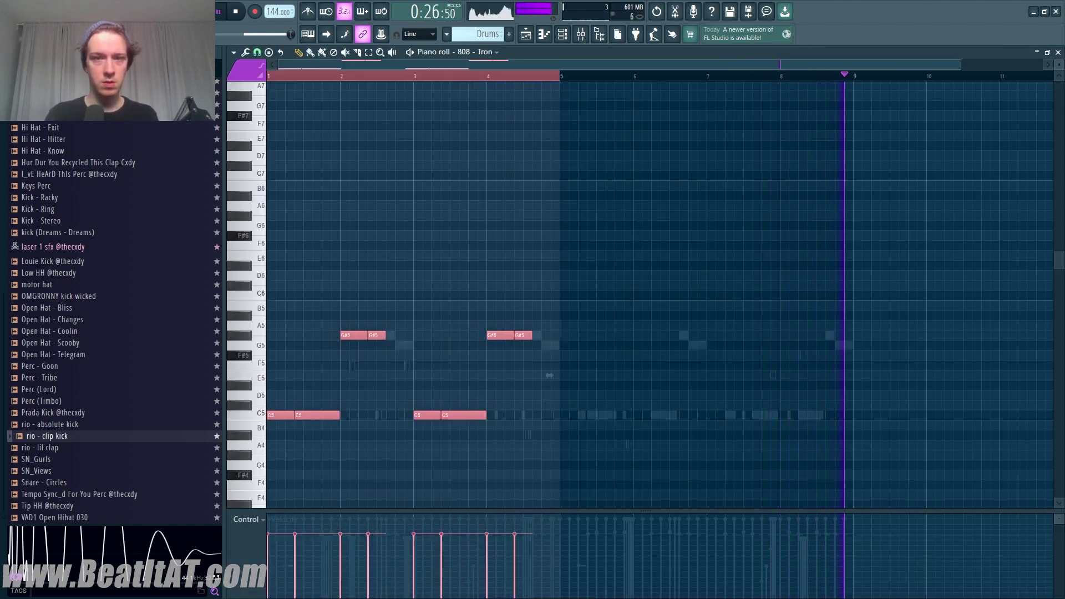
pyautogui.hotkey('ctrl', 'b')
pyautogui.press('F6')
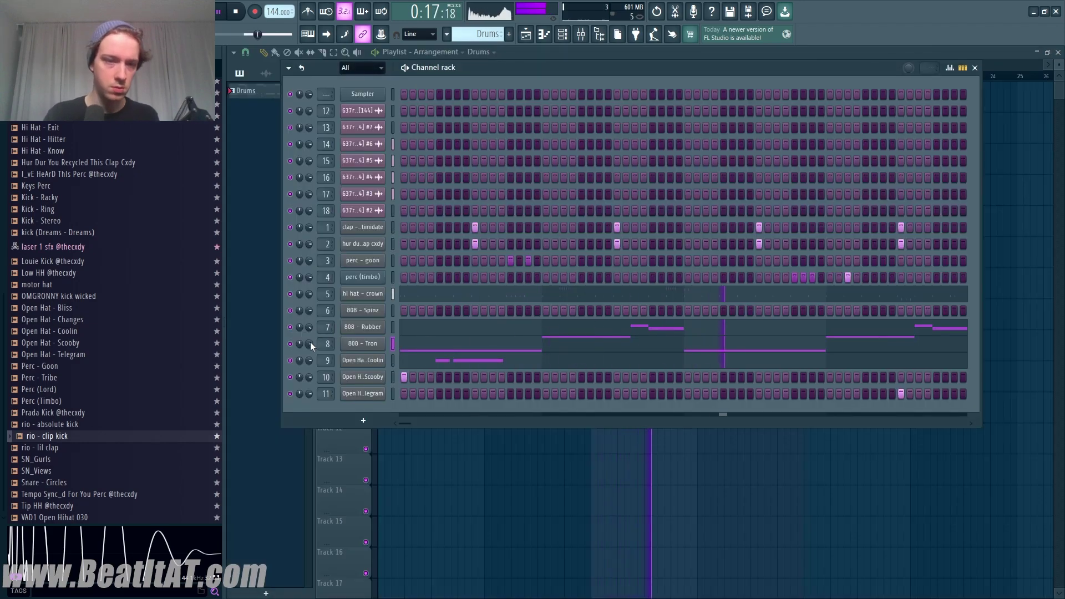
pyautogui.click(479, 332)
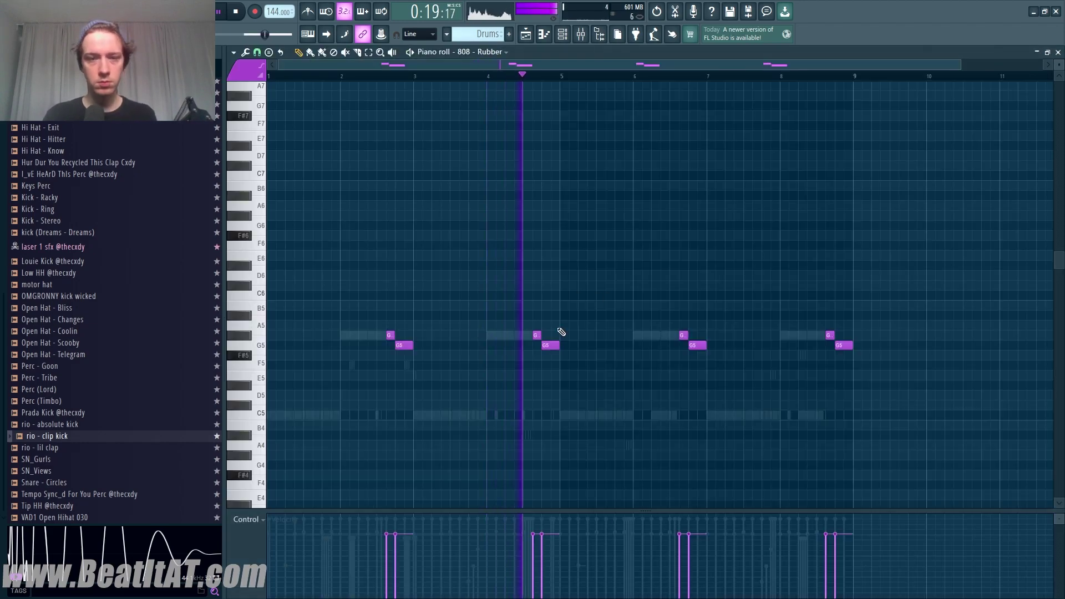
# Add a short G#4 slide note over bar 4's G#5 note and replace bars 5 to 8 with a copy of bars 1 to 4
pyautogui.scroll(5, 549, 336)
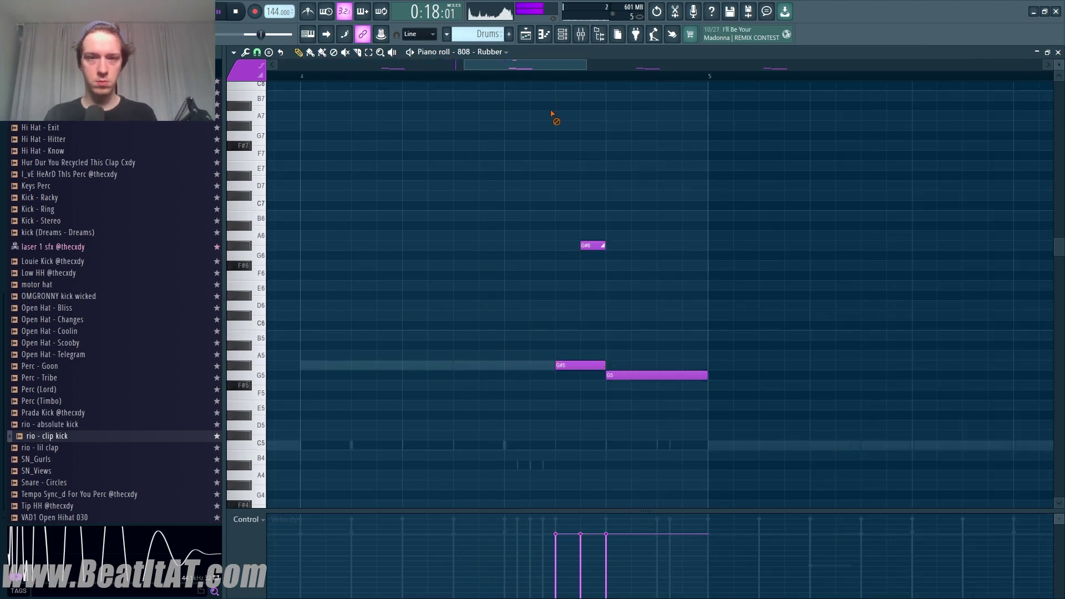
pyautogui.scroll(-5, 505, 231)
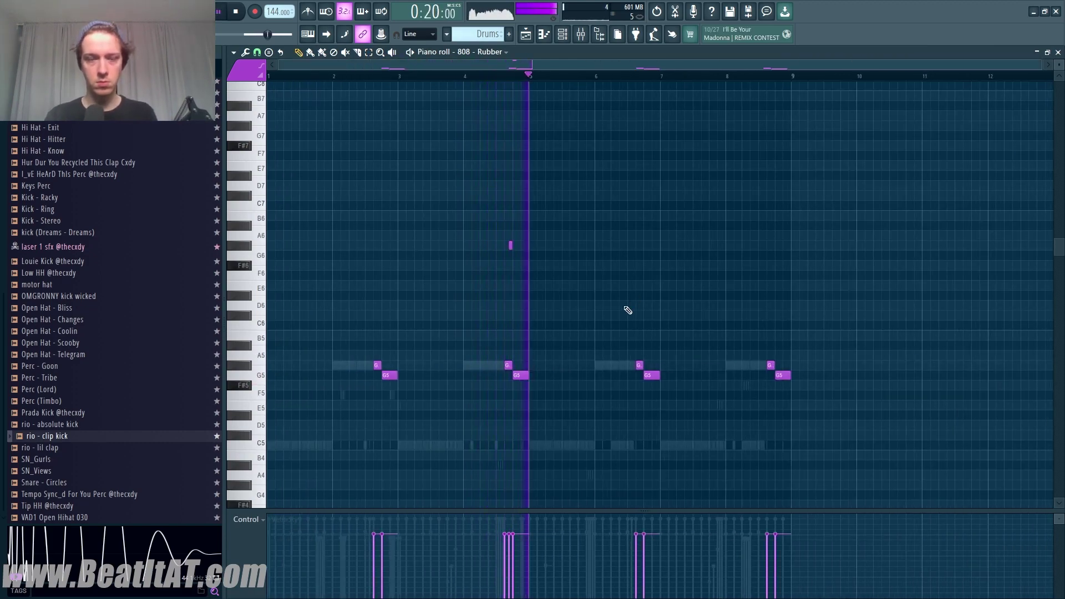
pyautogui.scroll(5, 513, 392)
pyautogui.press('space')
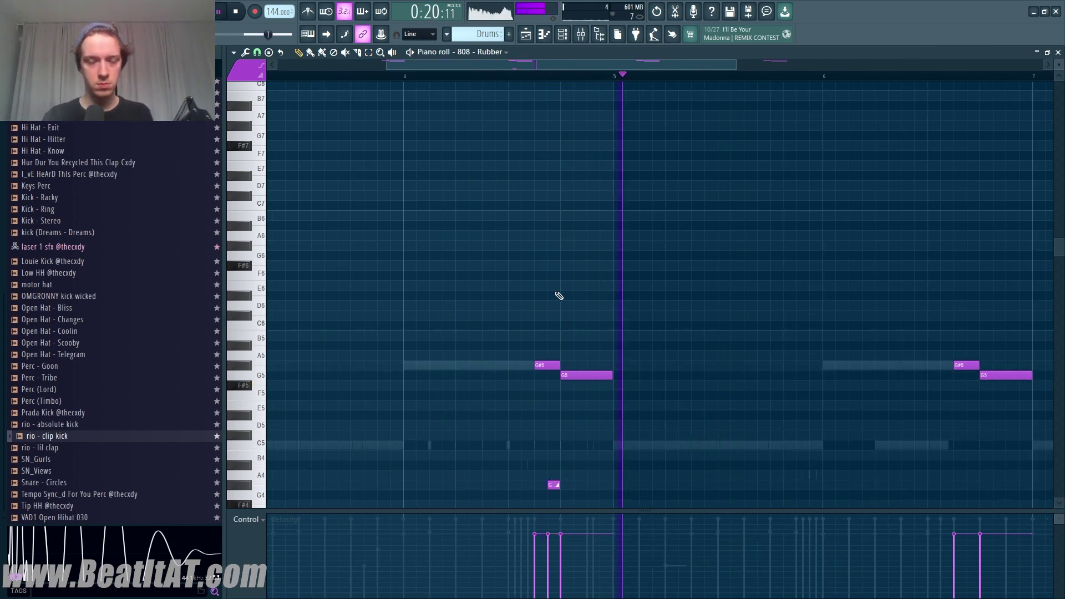
pyautogui.scroll(-4, 559, 298)
pyautogui.press('space')
pyautogui.scroll(-4, 665, 277)
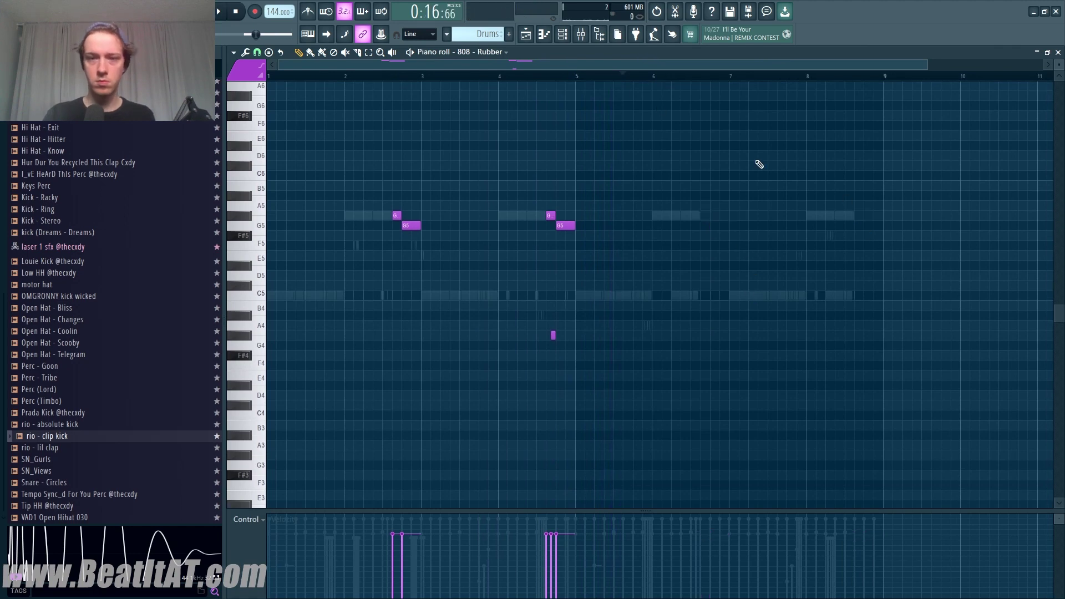
# Select all the 637rxss - slidecancel mixer tracks, inserts 12 to 18, and raise their volume faders slightly together
pyautogui.press('F9')
pyautogui.press('space')
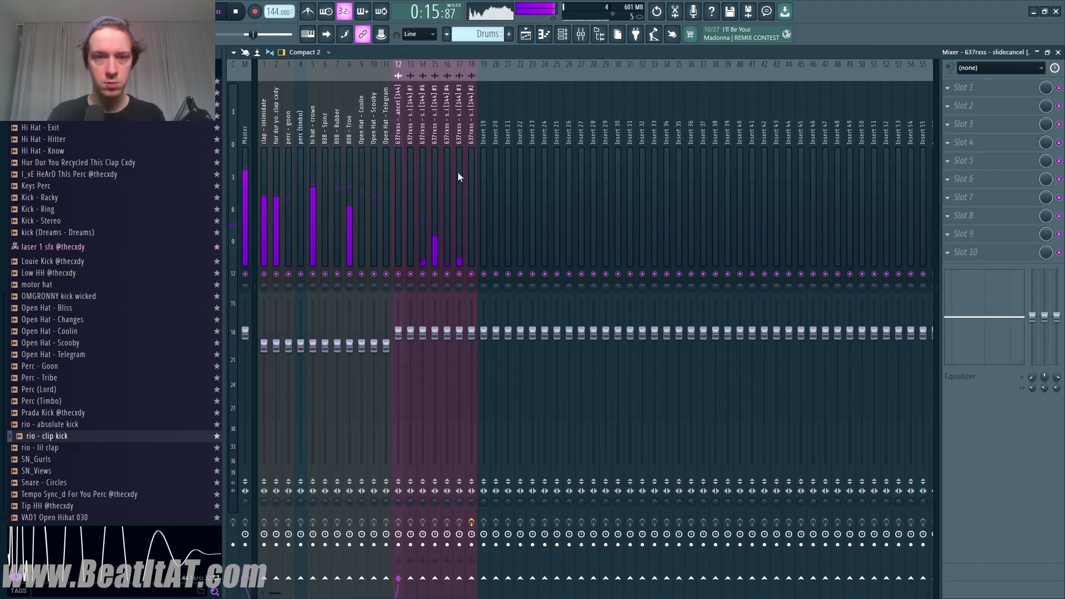
pyautogui.moveTo(457, 172); pyautogui.dragTo(401, 184)
pyautogui.moveTo(425, 338); pyautogui.dragTo(424, 331)
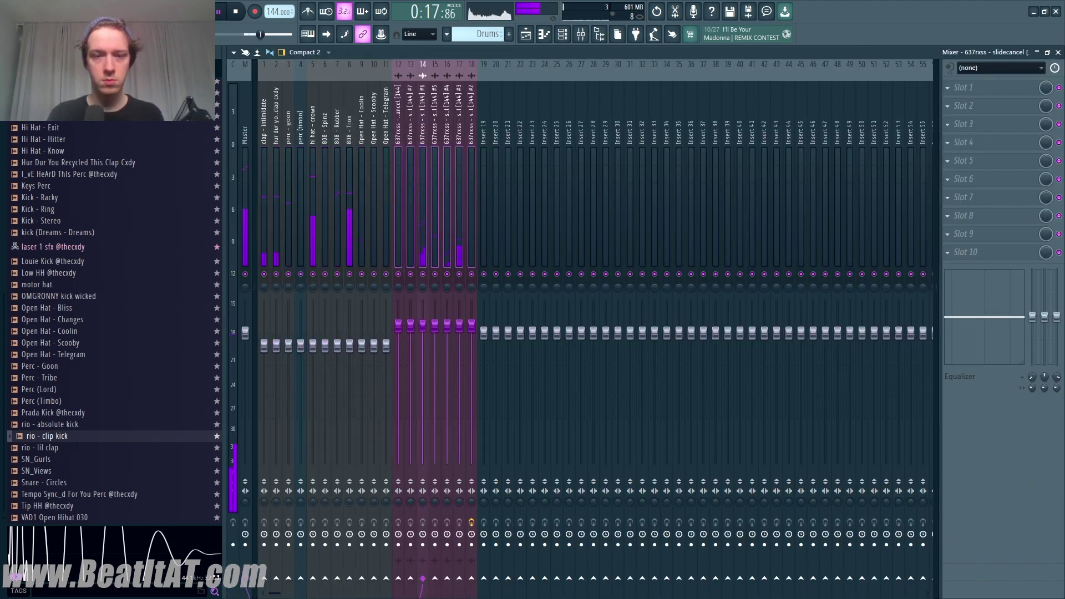
# Load the effects chain with WaveShell, Soundgoodizer, Fruity soft clipper and Limitless on the Master track
pyautogui.rightClick(244, 154)
pyautogui.click(252, 163)
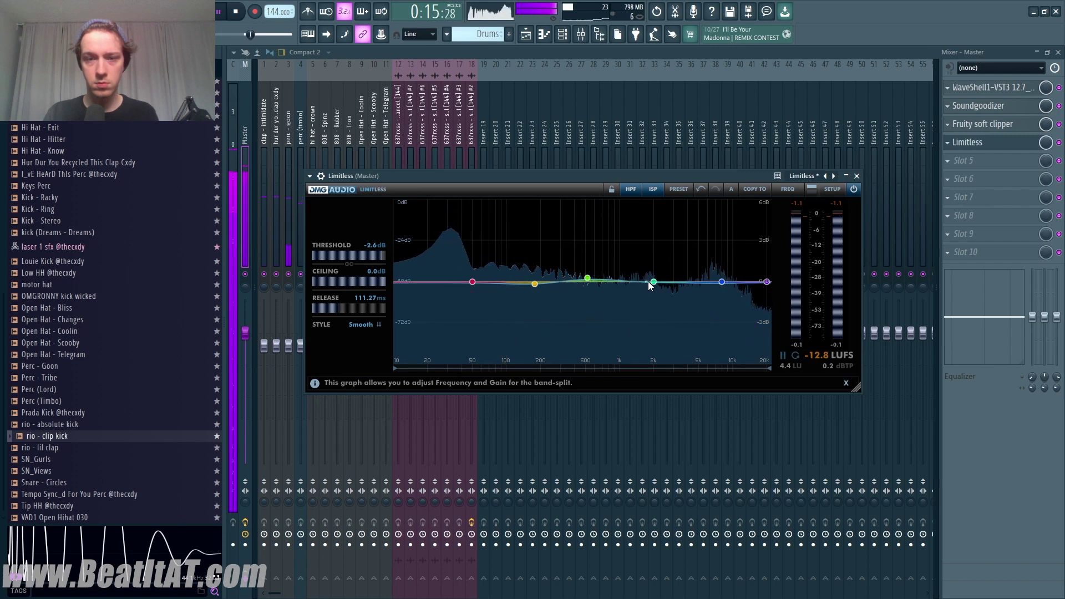
pyautogui.click(964, 93)
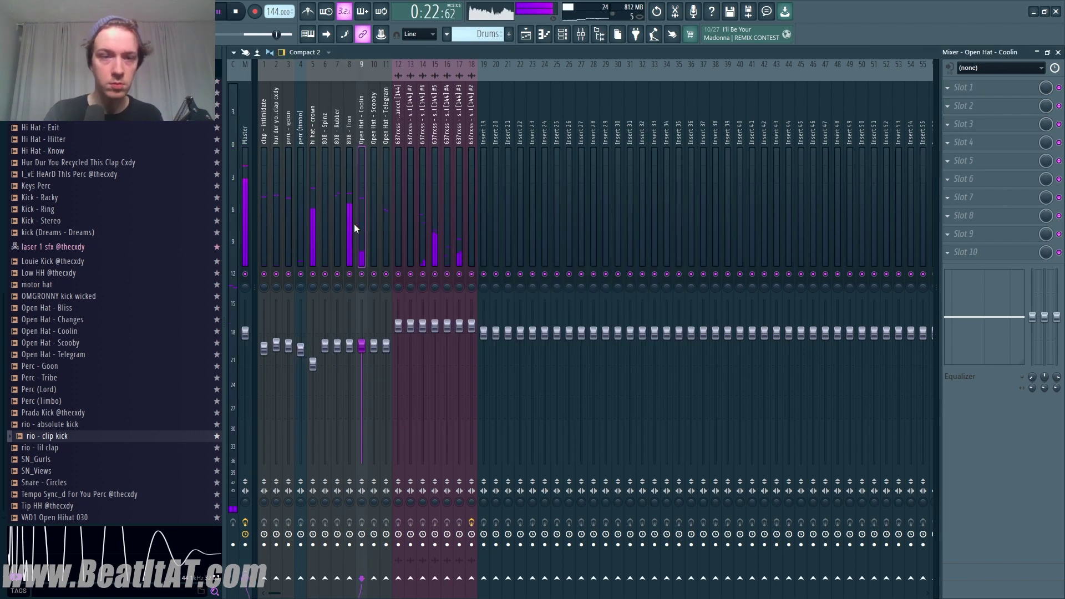
# Select the 808 - Tron and 808 - Rubber mixer tracks and raise their volume faders together
pyautogui.click(349, 232)
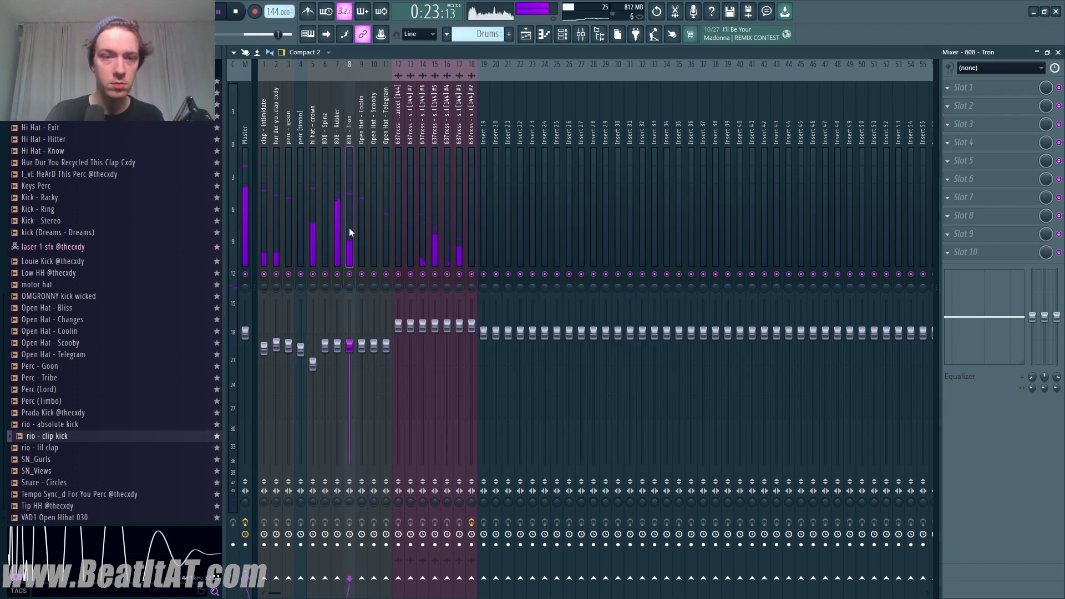
pyautogui.keyDown('ctrl'); pyautogui.click(336, 204); pyautogui.keyUp('ctrl')
pyautogui.moveTo(337, 345); pyautogui.dragTo(337, 333)
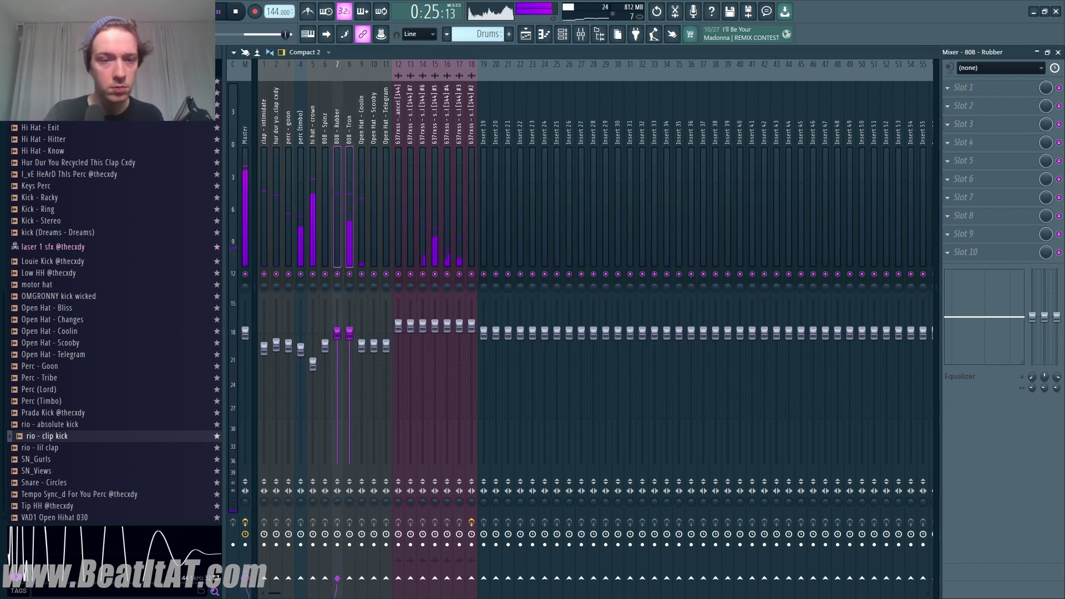
# Add Ozone Imager to the 808 - Rubber track with Stereoize on, width 43.4 and amount 9.7
pyautogui.click(337, 241)
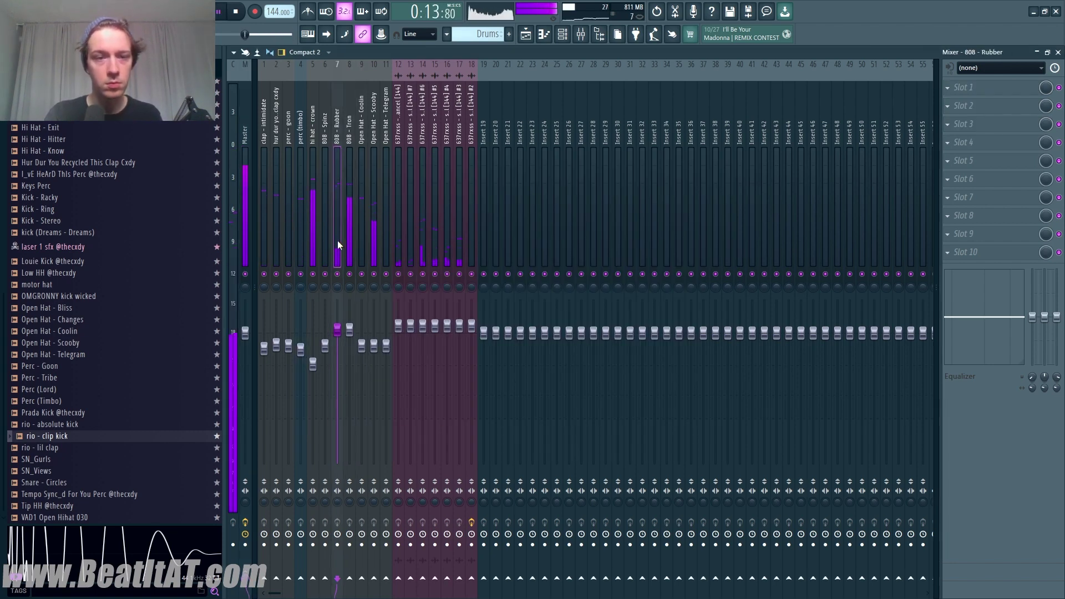
pyautogui.click(968, 106)
pyautogui.click(771, 141)
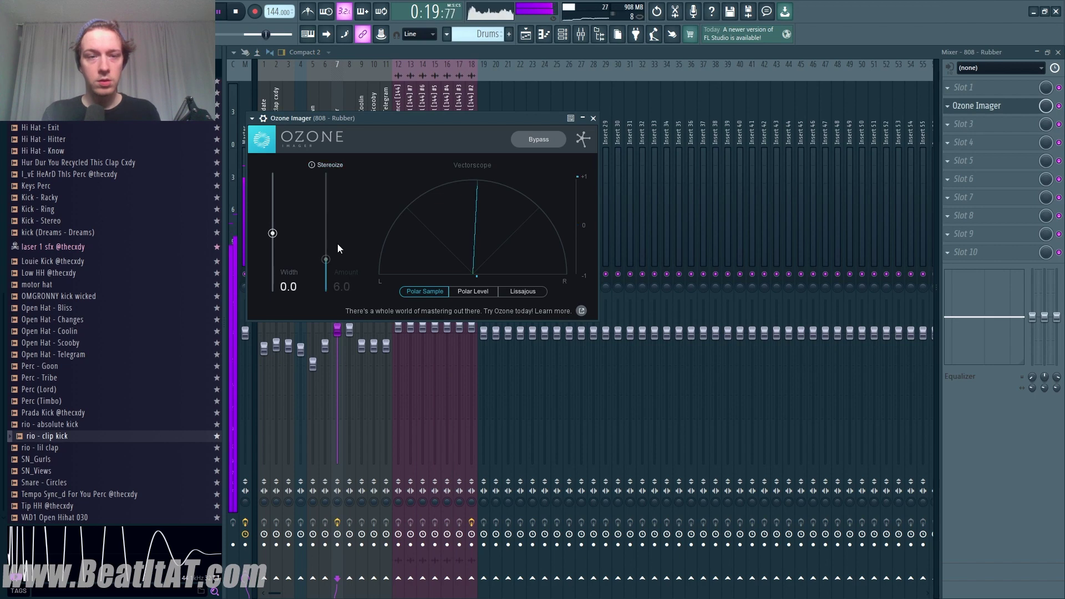
pyautogui.click(314, 165)
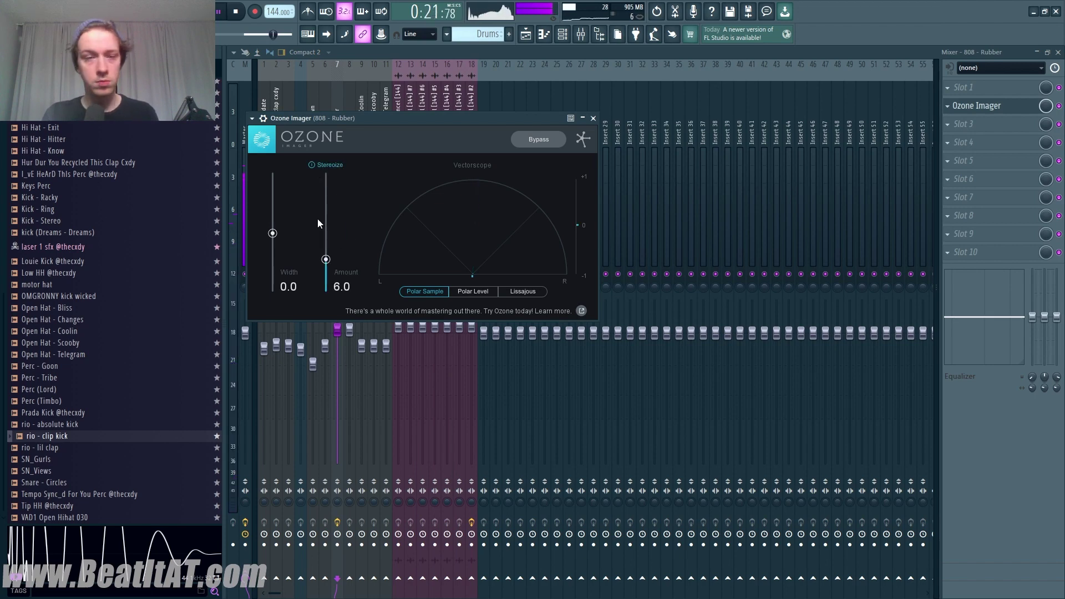
pyautogui.moveTo(326, 259); pyautogui.dragTo(328, 237)
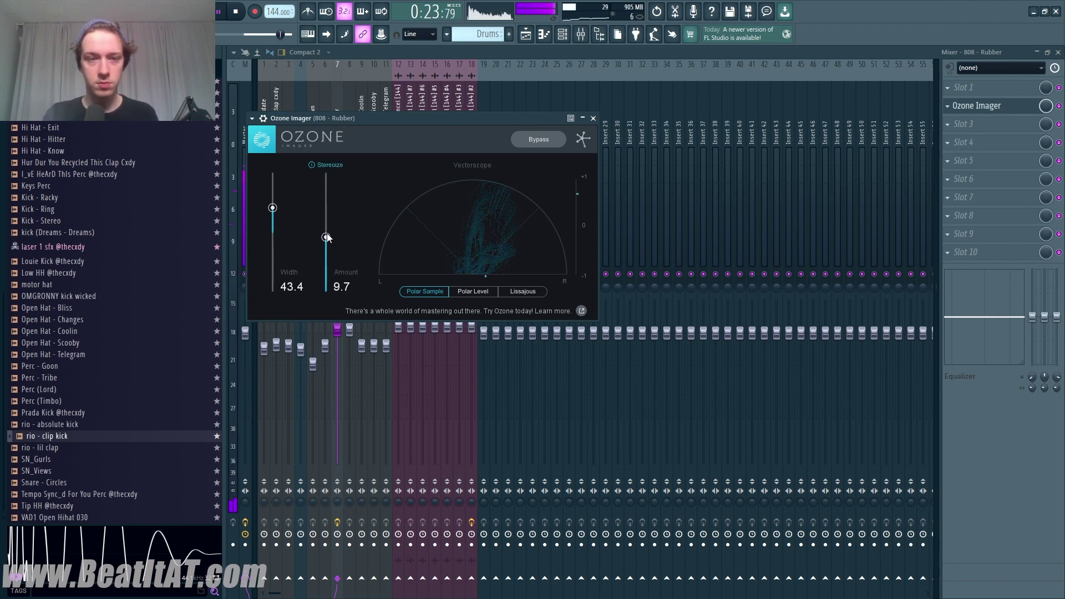
pyautogui.click(593, 118)
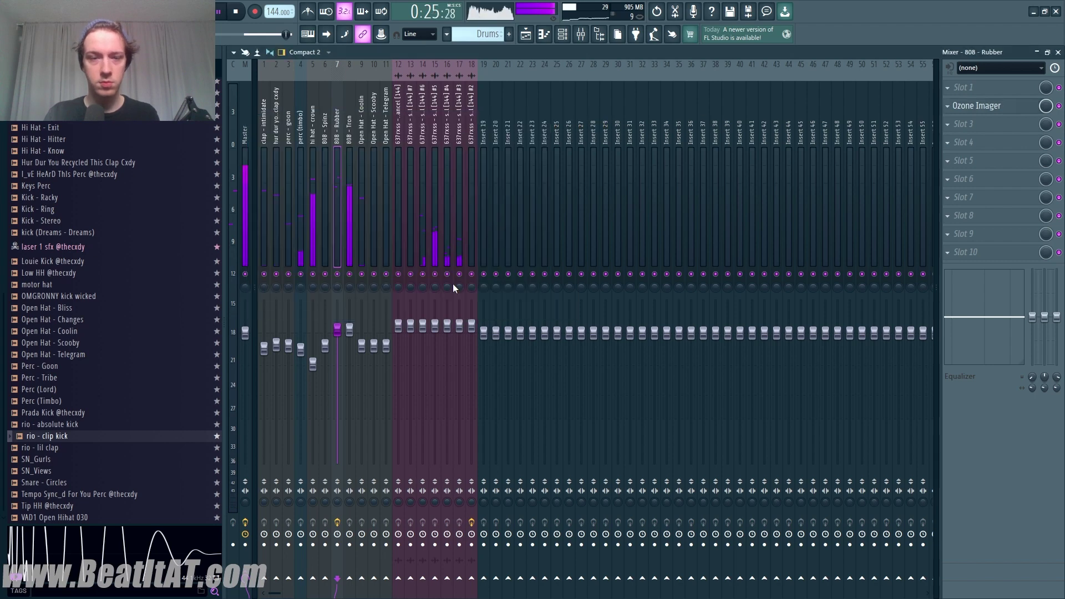
# Add CamelCrusher and RBass to the 808 - Tron track, with RBass intensity 0.7 and frequency 79
pyautogui.click(350, 329)
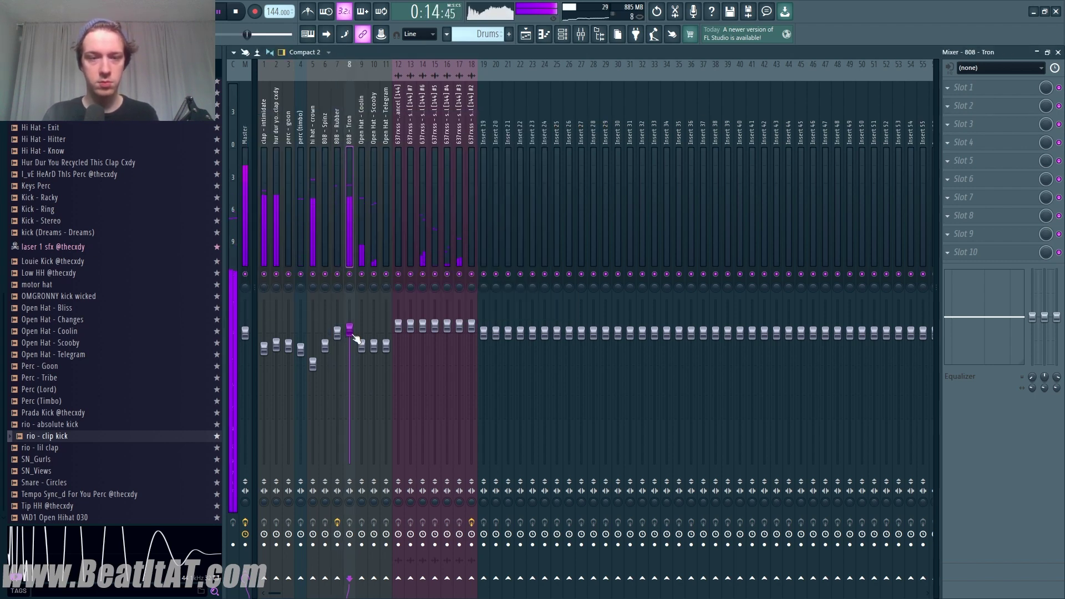
pyautogui.click(1005, 89)
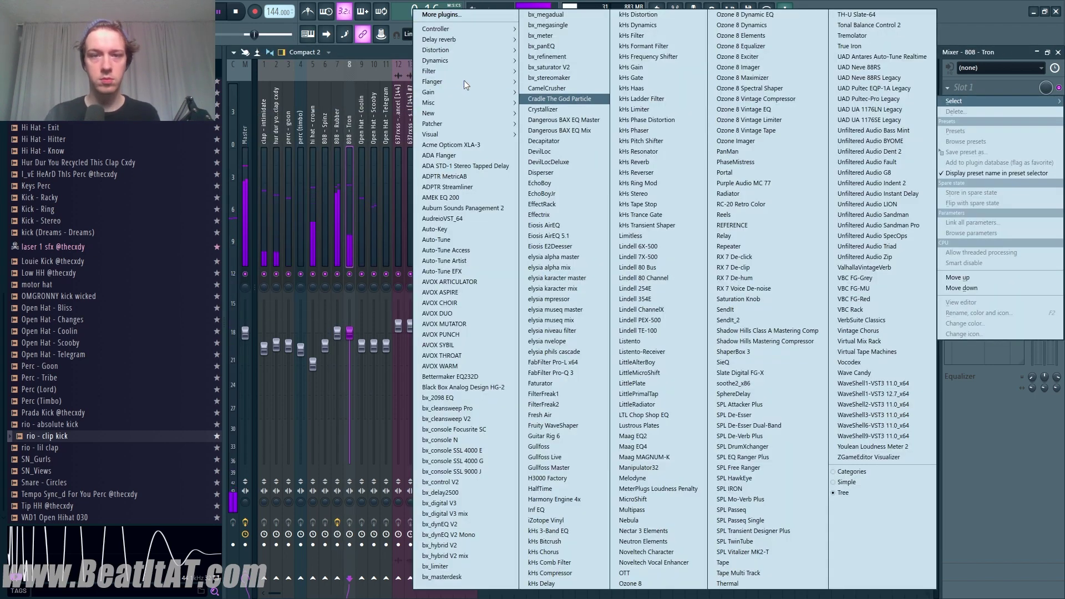
pyautogui.click(546, 88)
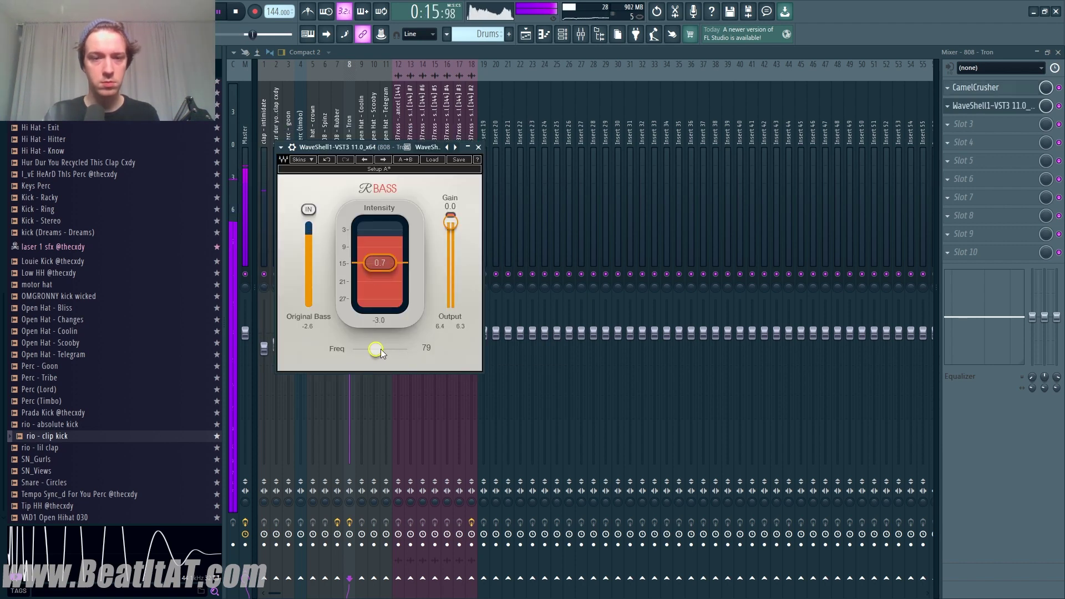
pyautogui.press('Escape')
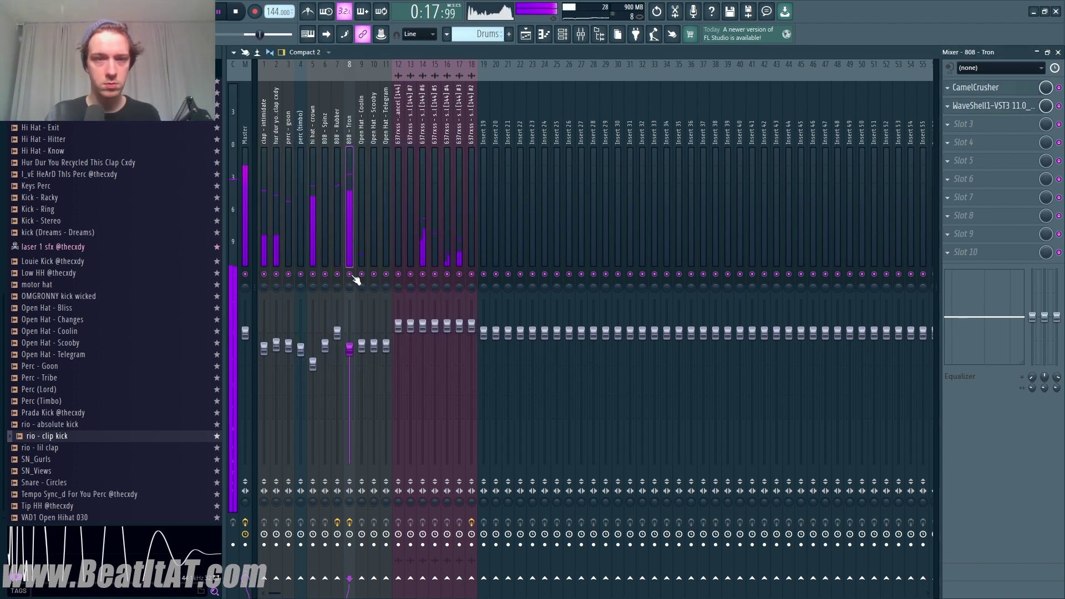
# Raise the 808 - Rubber fader slightly and lower the 808 - Tron fader to balance the two basses
pyautogui.click(337, 230)
pyautogui.moveTo(338, 331); pyautogui.dragTo(337, 325)
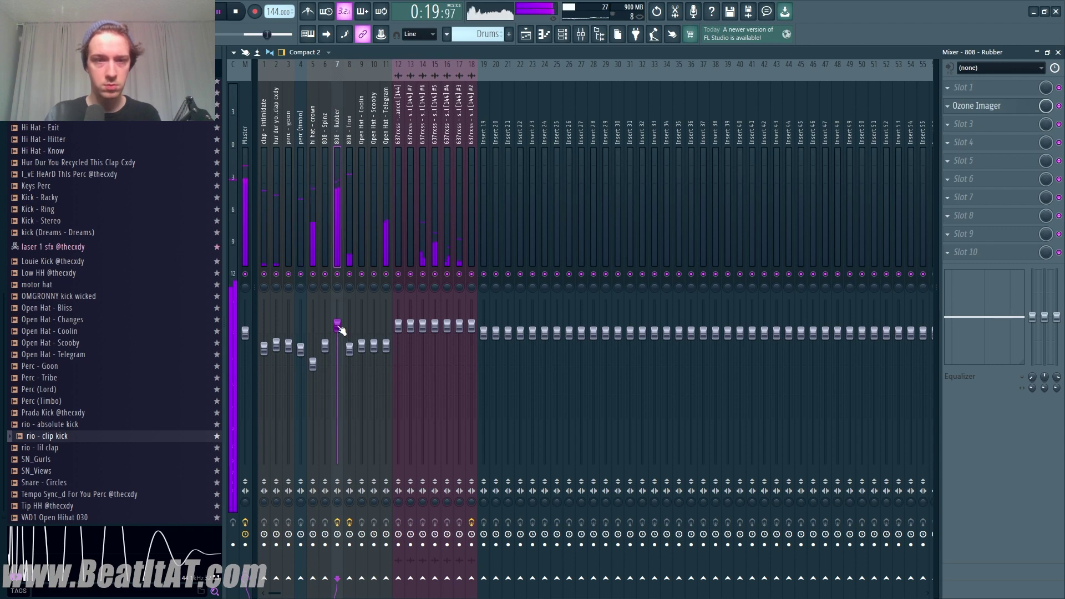
pyautogui.press('Right')
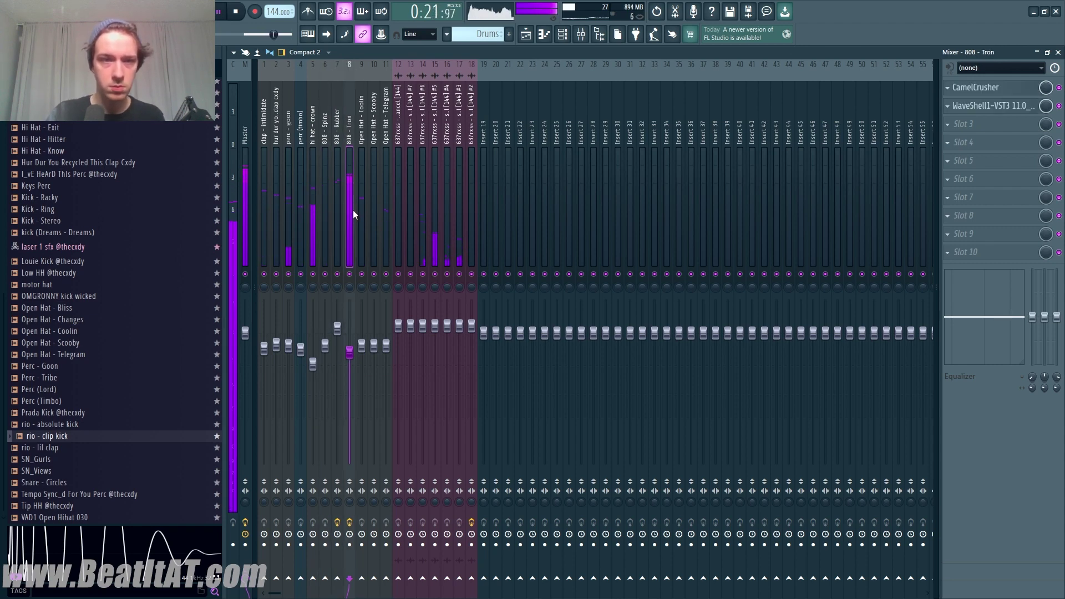
pyautogui.click(1059, 52)
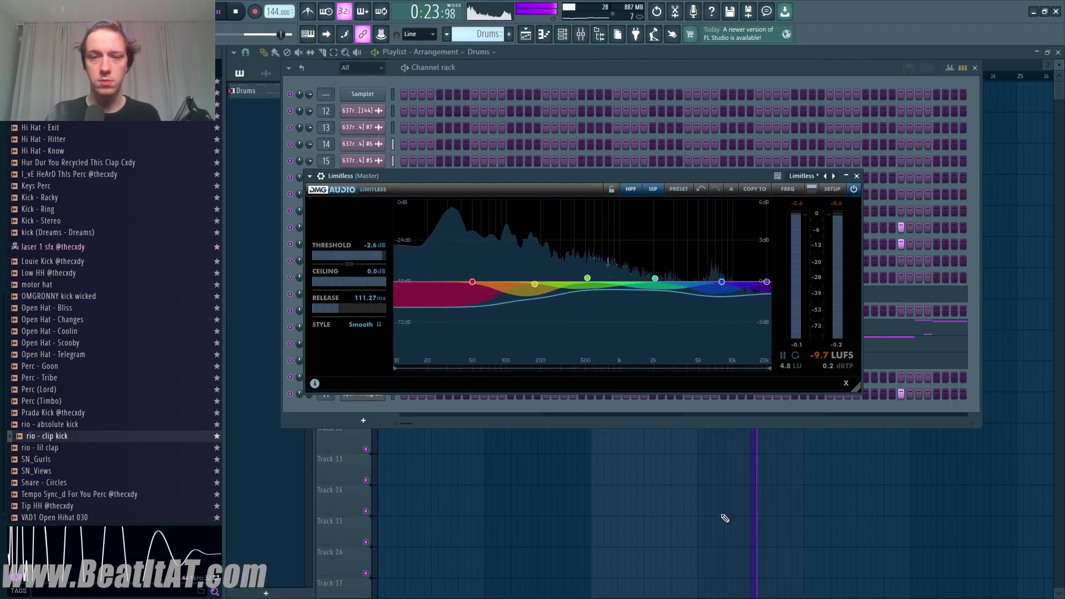
# Play the arrangement from the start and split the Drums pattern into a separate pattern for each channel
pyautogui.press('F5')
pyautogui.click(430, 76)
pyautogui.press('space')
pyautogui.press('space')
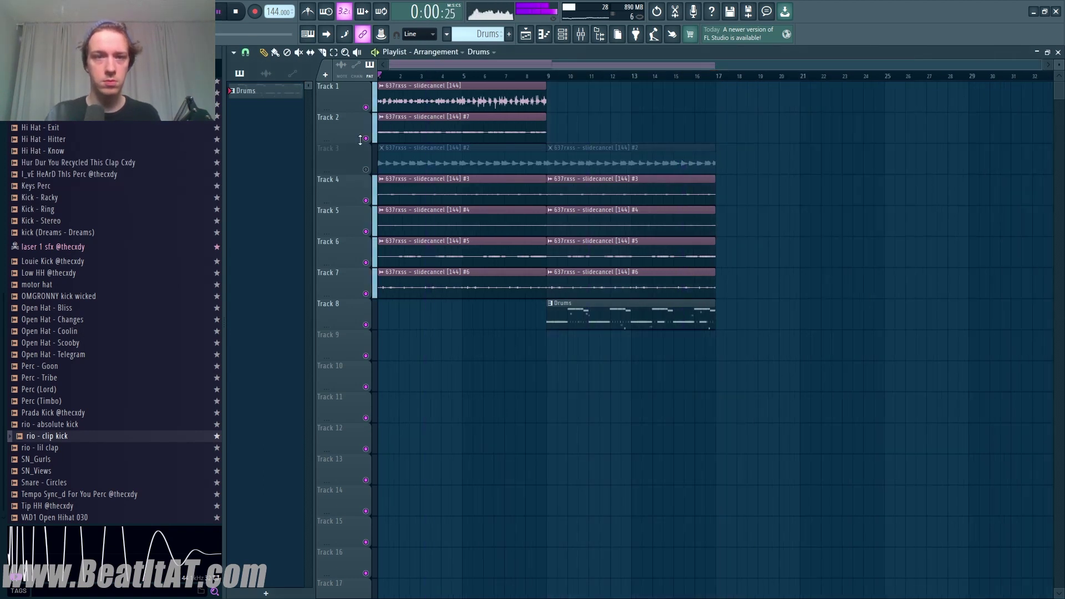
pyautogui.rightClick(244, 91)
pyautogui.click(330, 160)
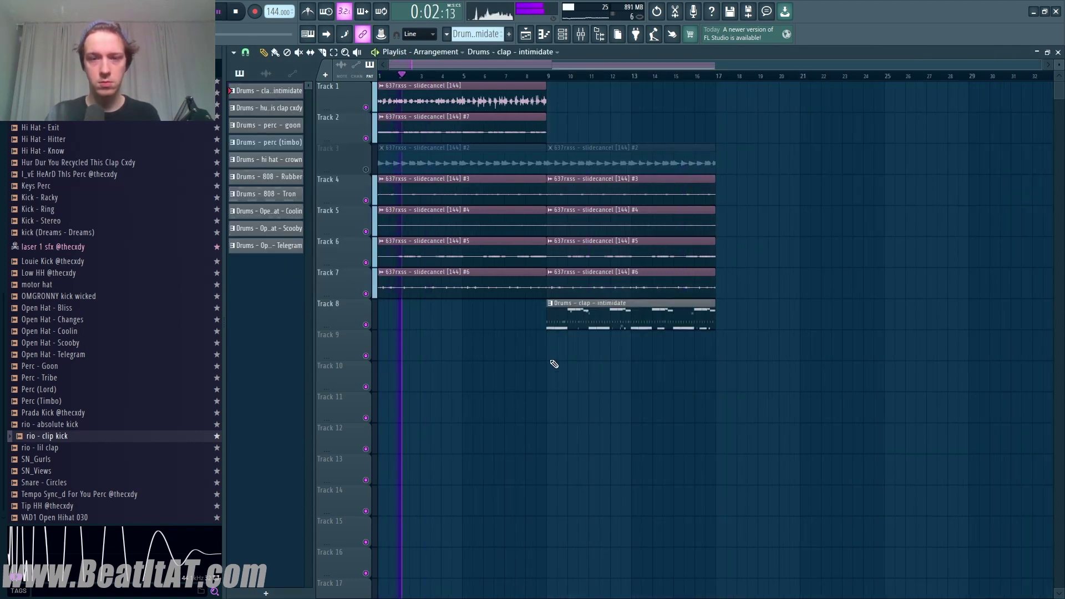
# Replace the Drums clip on track 8 with the split patterns, stacked from bar 9 across tracks 8 to 17
pyautogui.rightClick(694, 328)
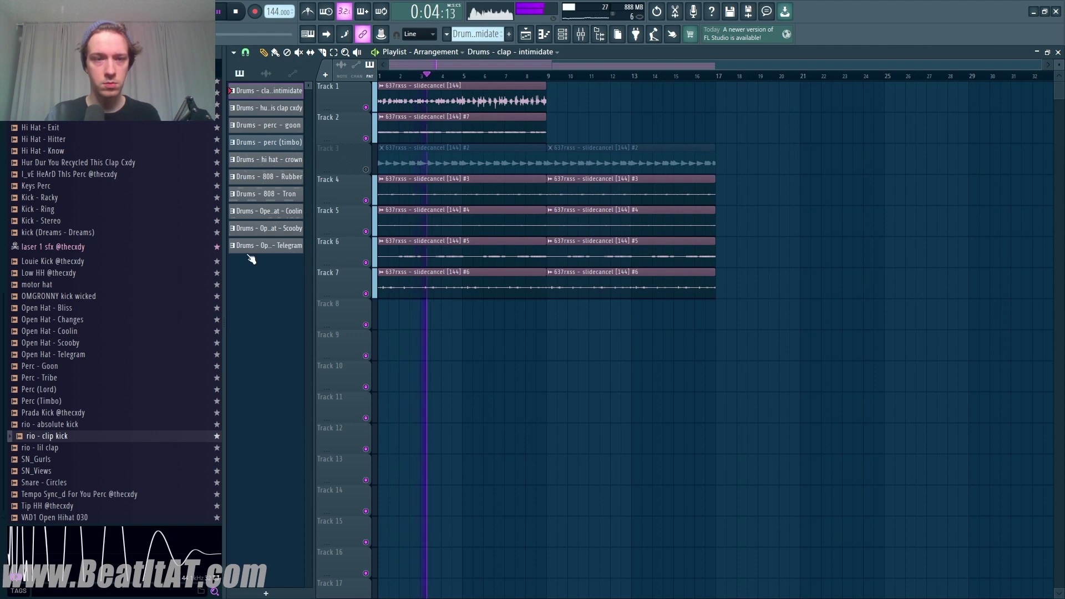
pyautogui.moveTo(262, 244)
pyautogui.mouseDown()
pyautogui.moveTo(531, 275)
pyautogui.moveTo(549, 327)
pyautogui.mouseUp()
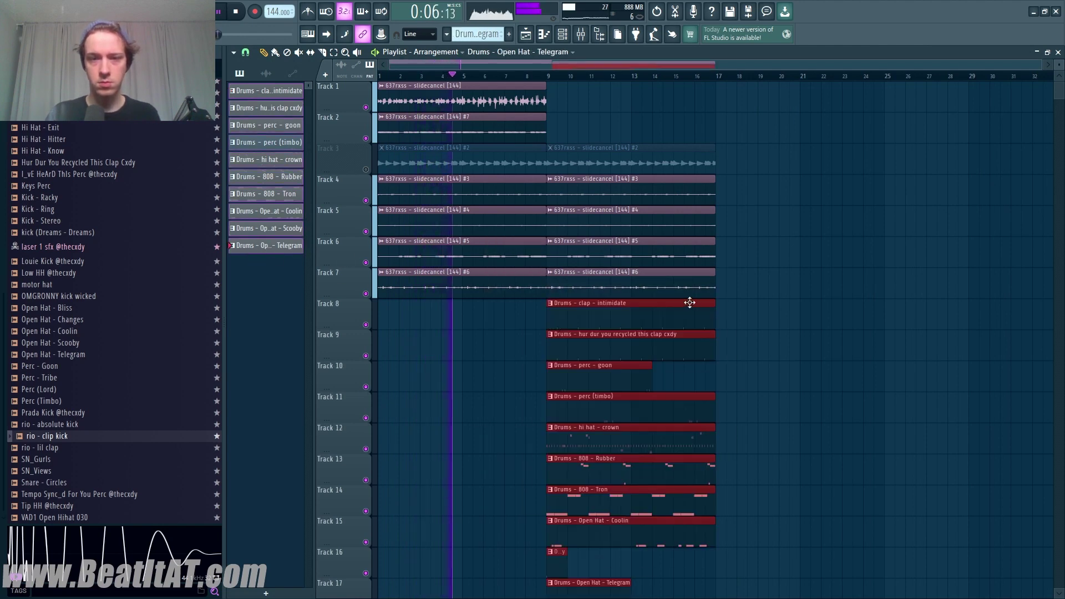
pyautogui.click(820, 277)
# Duplicate the clips in bars 9 to 16 on tracks 3 to 17 to bar 17 and copy the track 1 loop there
pyautogui.scroll(-2, 816, 274)
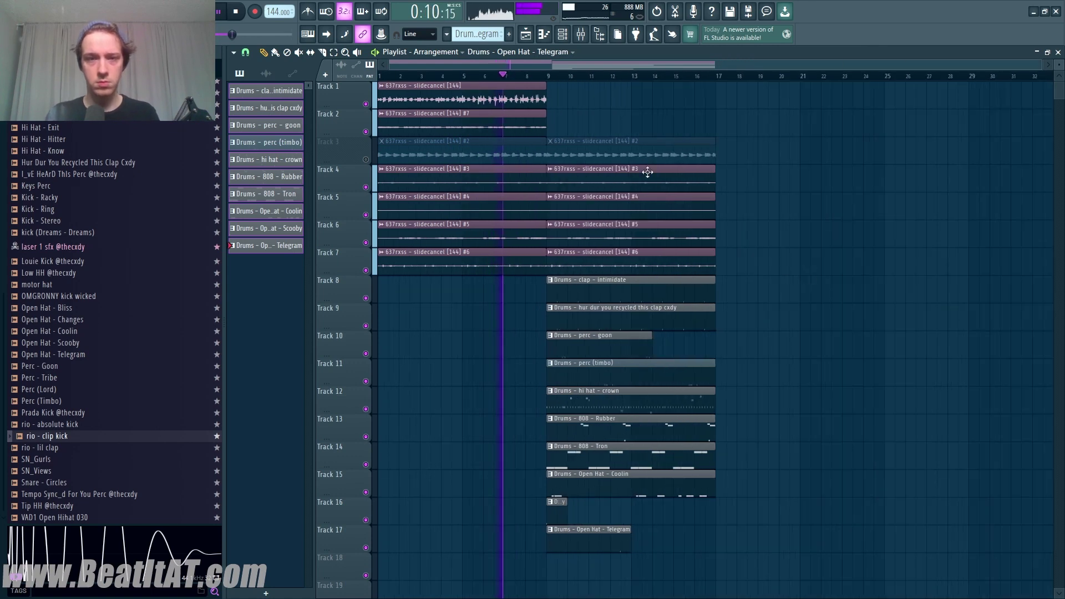
pyautogui.moveTo(556, 108); pyautogui.dragTo(773, 543)
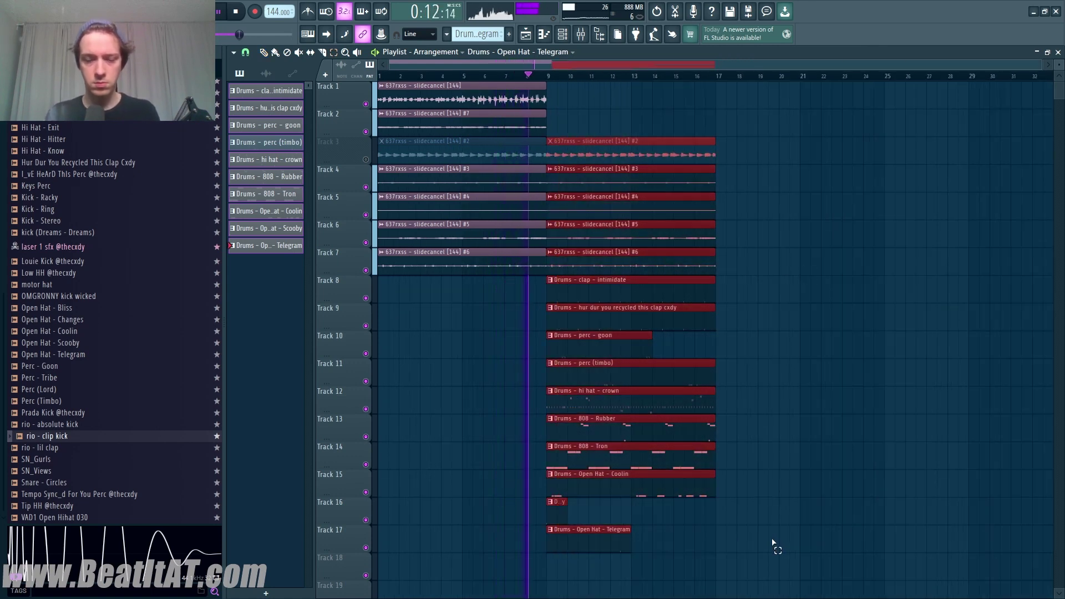
pyautogui.hotkey('ctrl', 'b')
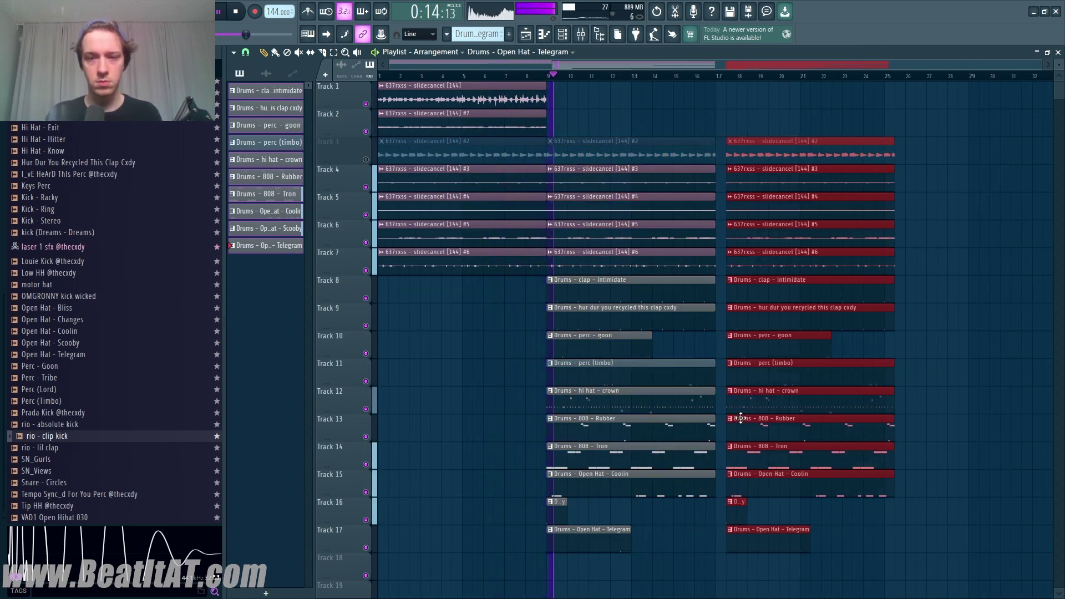
pyautogui.click(447, 84)
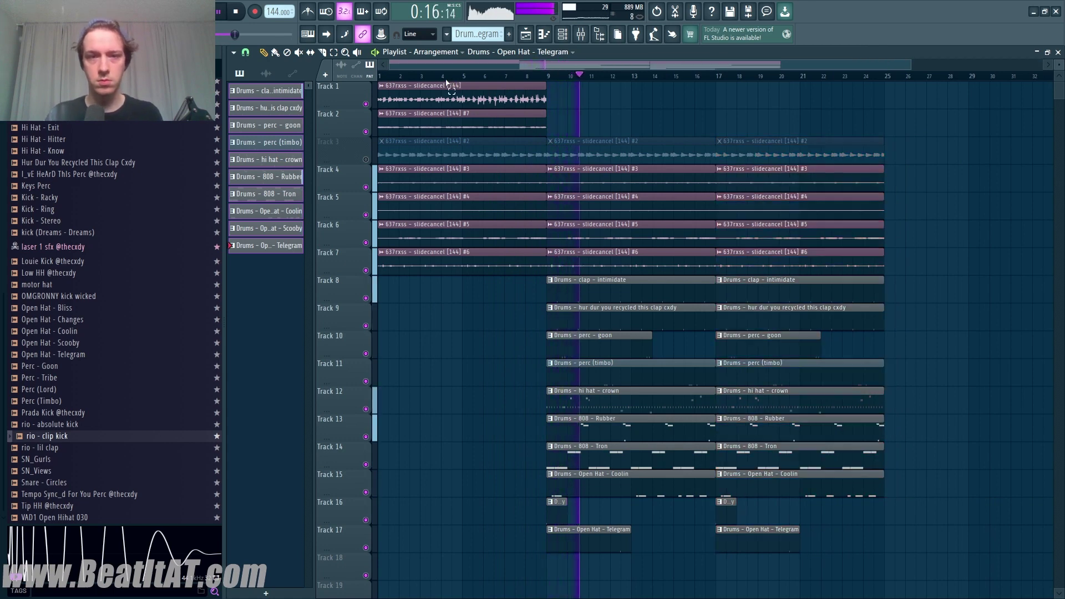
pyautogui.moveTo(424, 90); pyautogui.dragTo(761, 92)
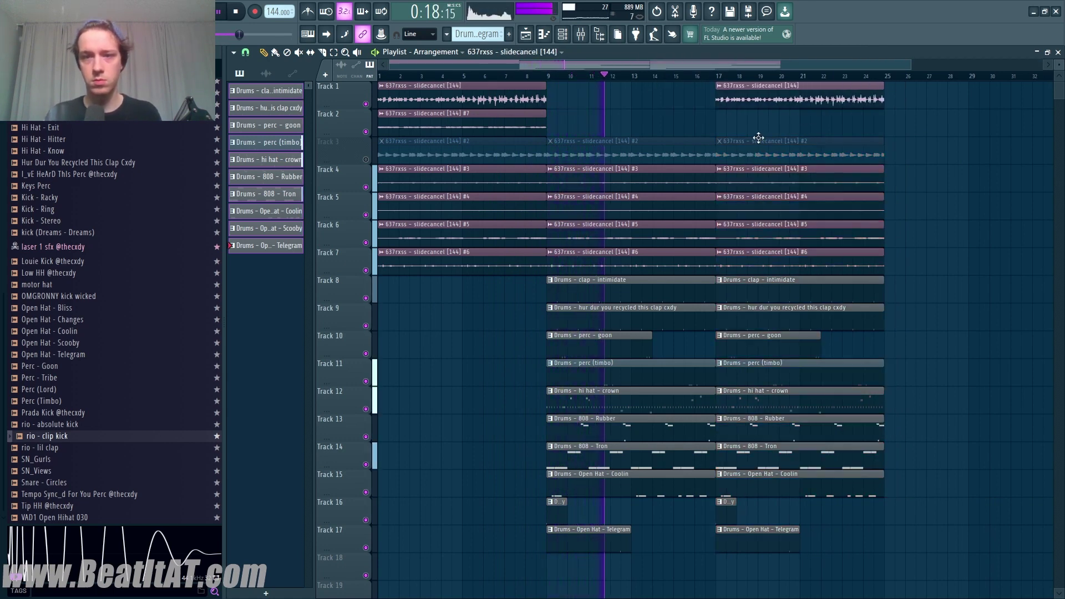
# Delete the track 3 loop clips at bars 9 and 17 and unmute track 3
pyautogui.rightClick(761, 149)
pyautogui.rightClick(694, 150)
pyautogui.click(366, 160)
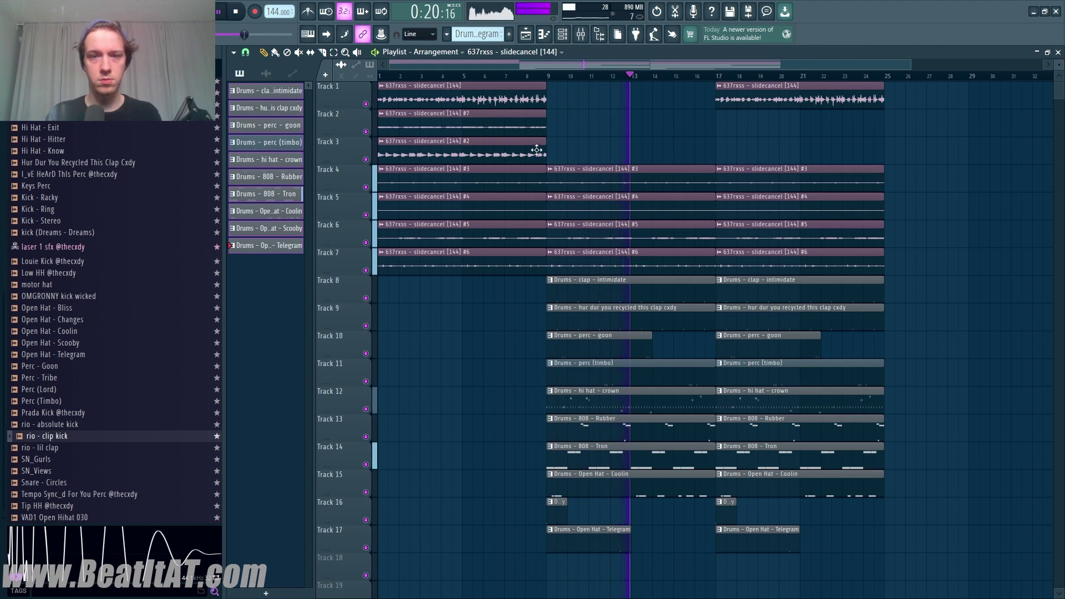
# Copy the track 2 loop clip to bars 9 and 17 and trim the bar 9 copy to start at bar 15
pyautogui.moveTo(475, 116); pyautogui.dragTo(803, 124)
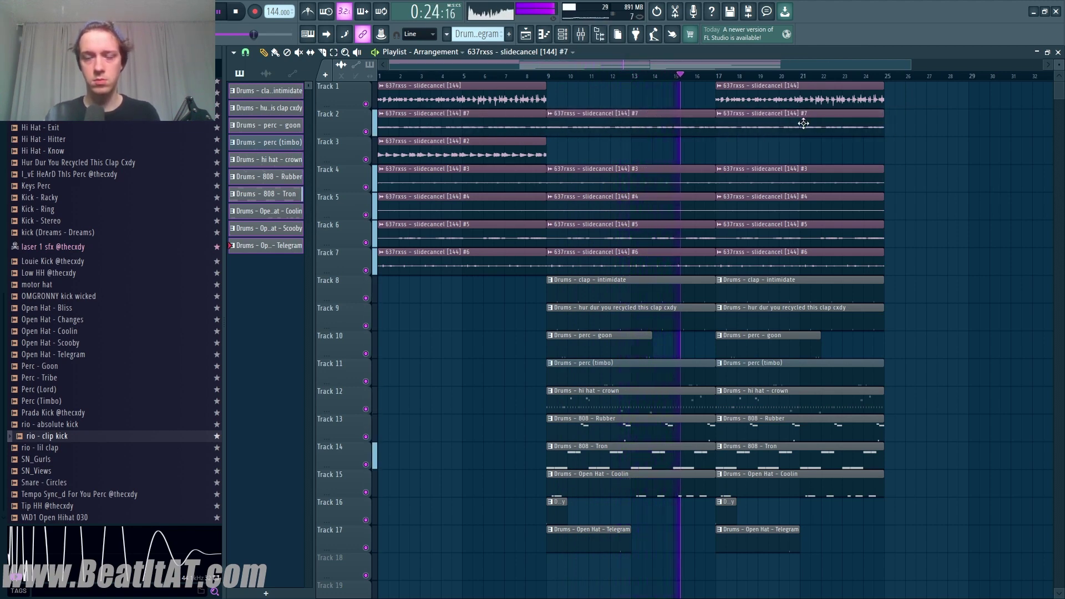
pyautogui.moveTo(579, 114); pyautogui.dragTo(677, 125)
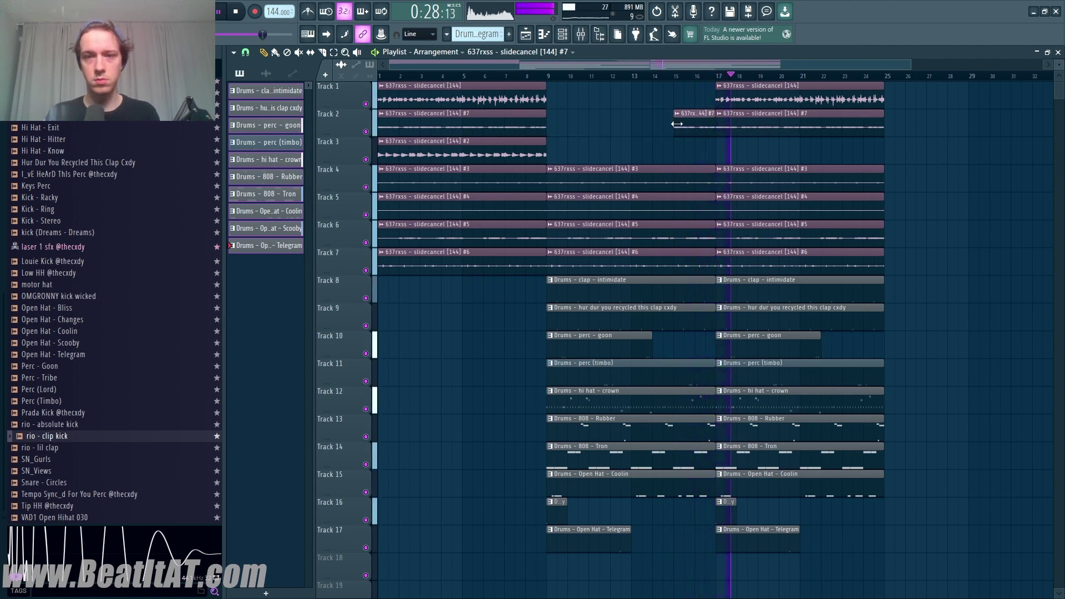
# Solo track 7 to hear the 637rxss - slidecancel #6 loop by itself
pyautogui.scroll(-1, 681, 123)
pyautogui.rightClick(366, 271)
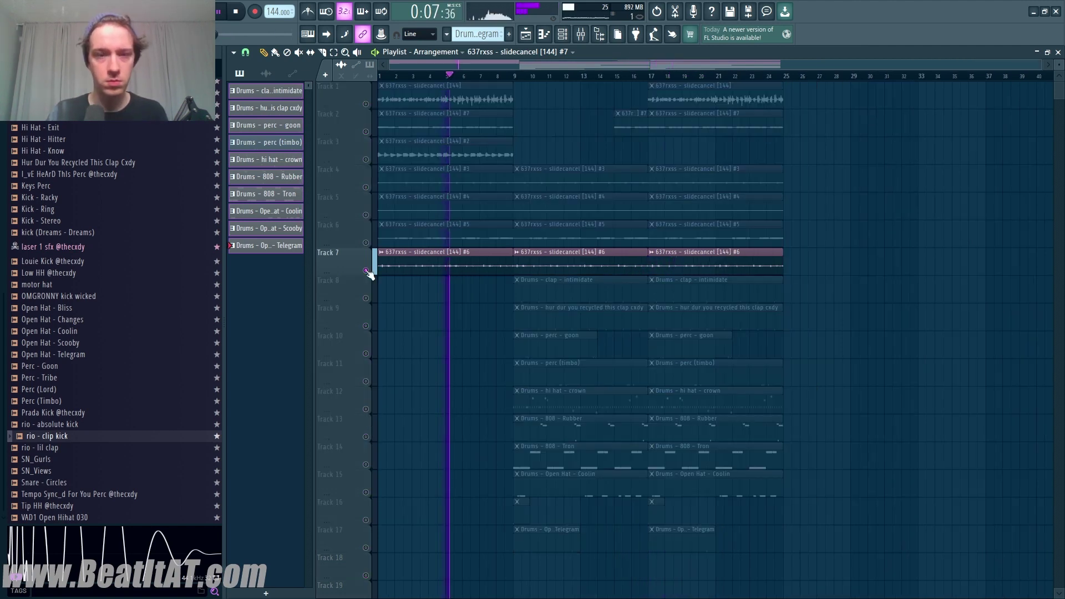
# Solo track 4 to hear its loop, restore all tracks, and delete its 637rxss - slidecancel #3 clip at bar 1
pyautogui.rightClick(366, 187)
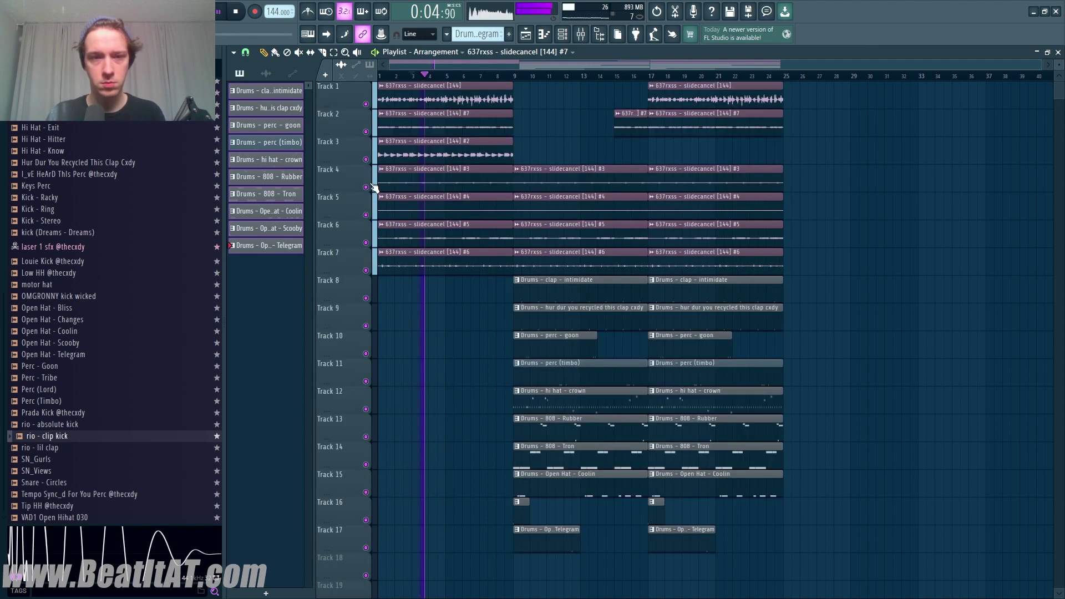
pyautogui.rightClick(426, 184)
pyautogui.rightClick(359, 184)
pyautogui.press('Escape')
pyautogui.rightClick(366, 187)
pyautogui.press('space')
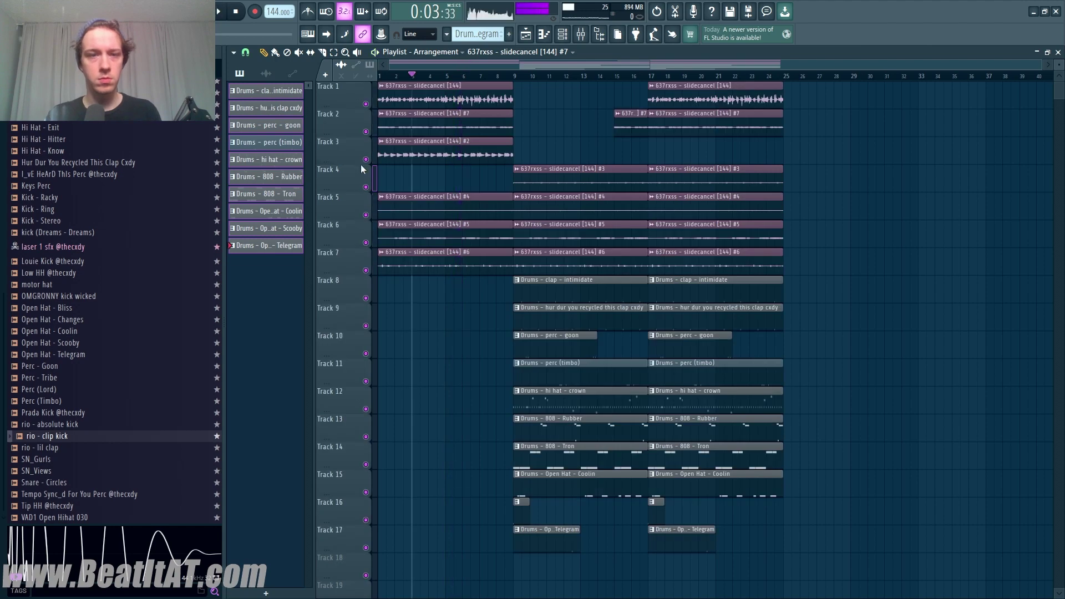
# Solo tracks 3 and 2 in turn to hear each of their loops by itself
pyautogui.rightClick(366, 160)
pyautogui.press('space')
pyautogui.rightClick(366, 132)
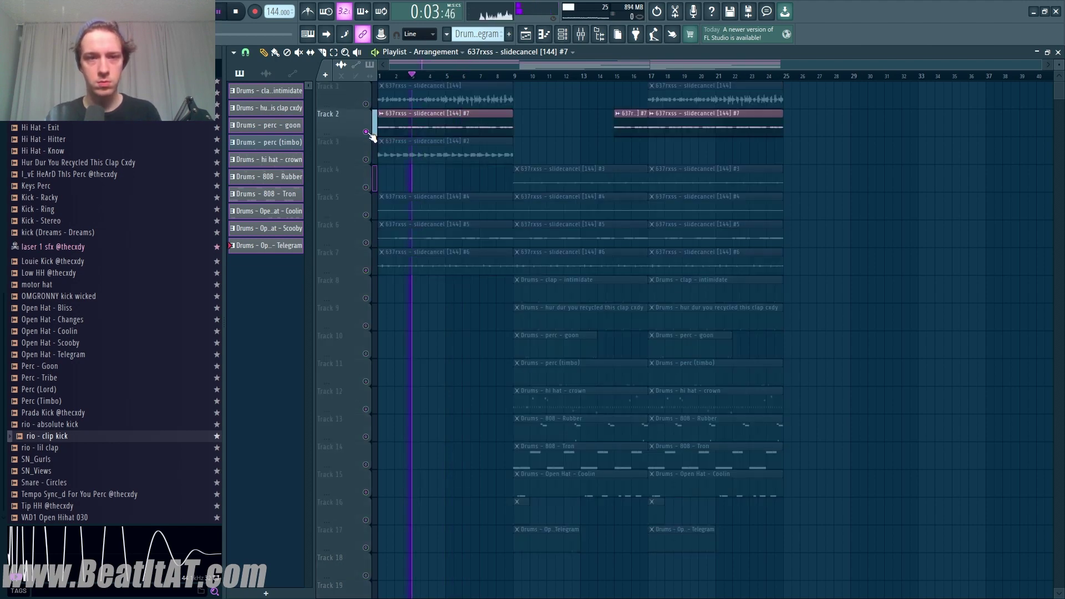
pyautogui.rightClick(387, 127)
pyautogui.rightClick(366, 132)
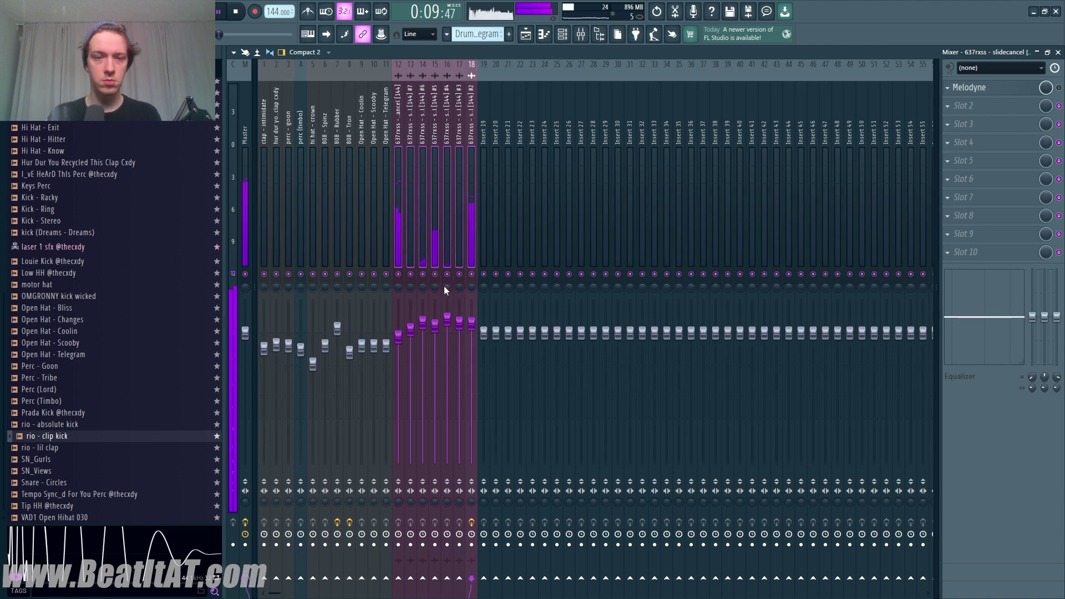
# Lower the volume of the 637rxss loops on mixer tracks 12 to 18 together slightly
pyautogui.moveTo(426, 327); pyautogui.dragTo(426, 333)
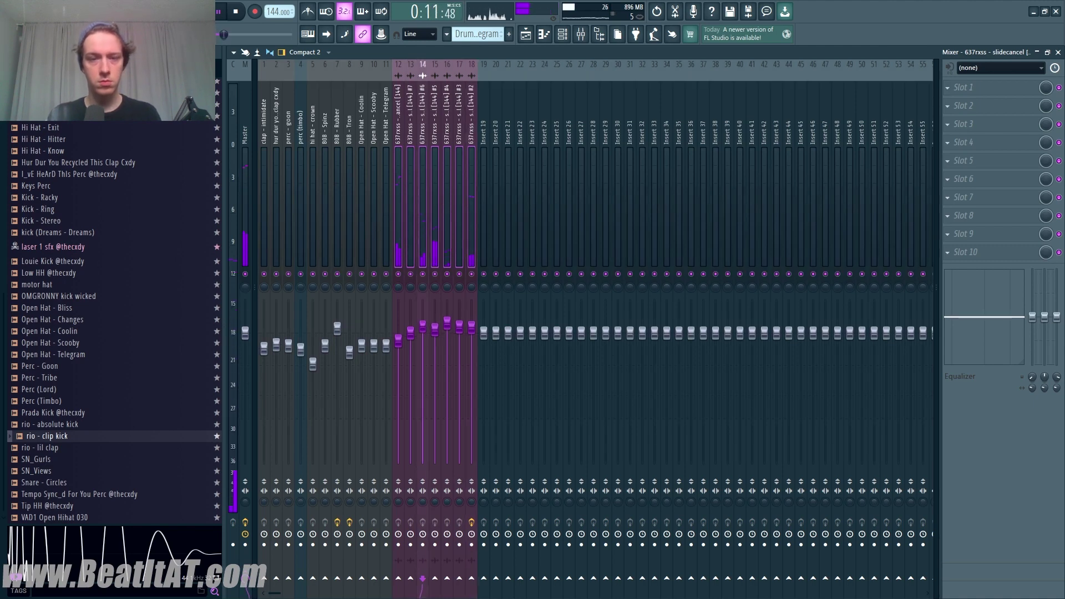
pyautogui.click(1058, 52)
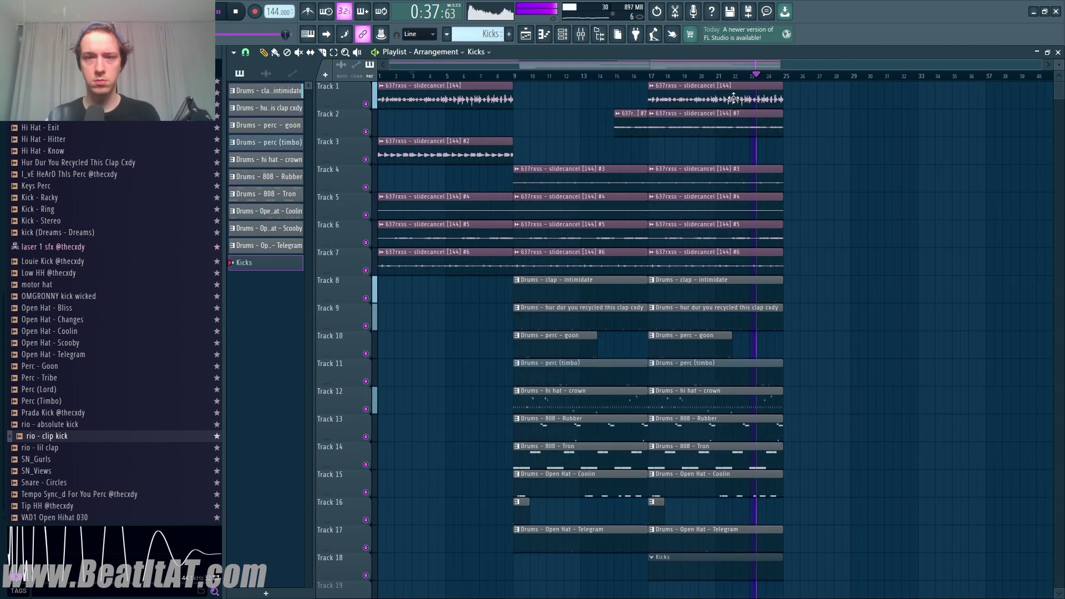
# Copy the track 1 loop clip from bar 17 to bar 9 and move playback to bar 9
pyautogui.moveTo(733, 99); pyautogui.dragTo(599, 99)
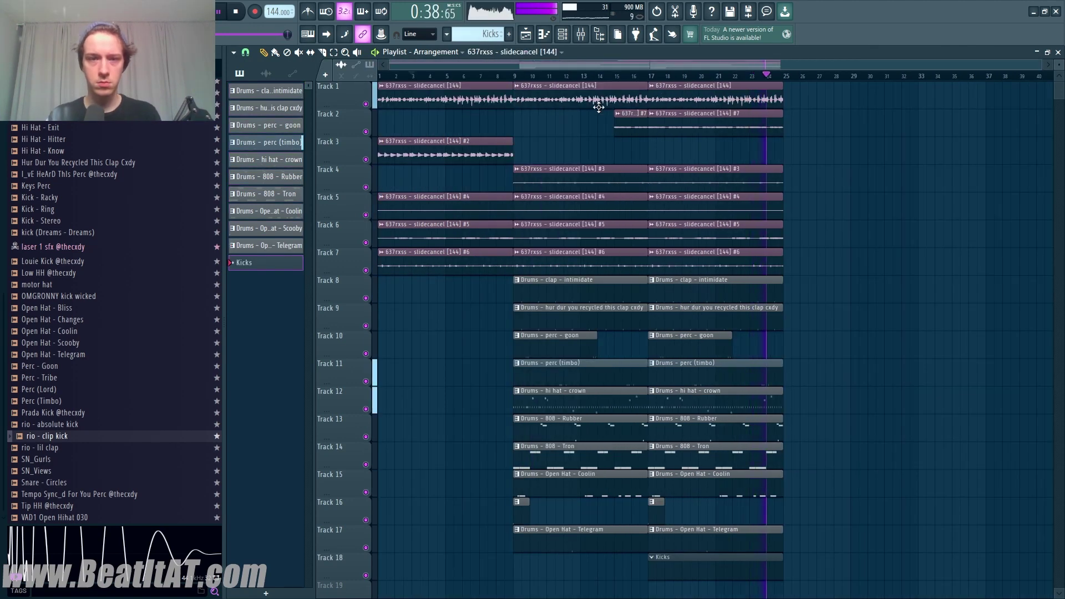
pyautogui.click(517, 84)
pyautogui.click(516, 76)
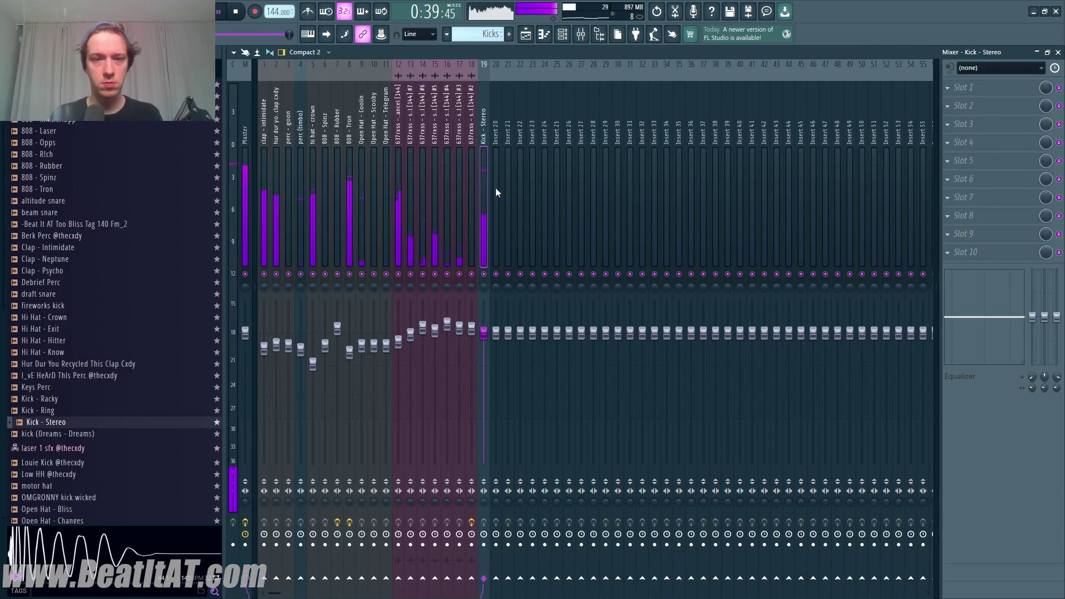
# Move the Kick - Stereo mixer track from position 19 to position 12, next to the other drums
pyautogui.click(467, 178)
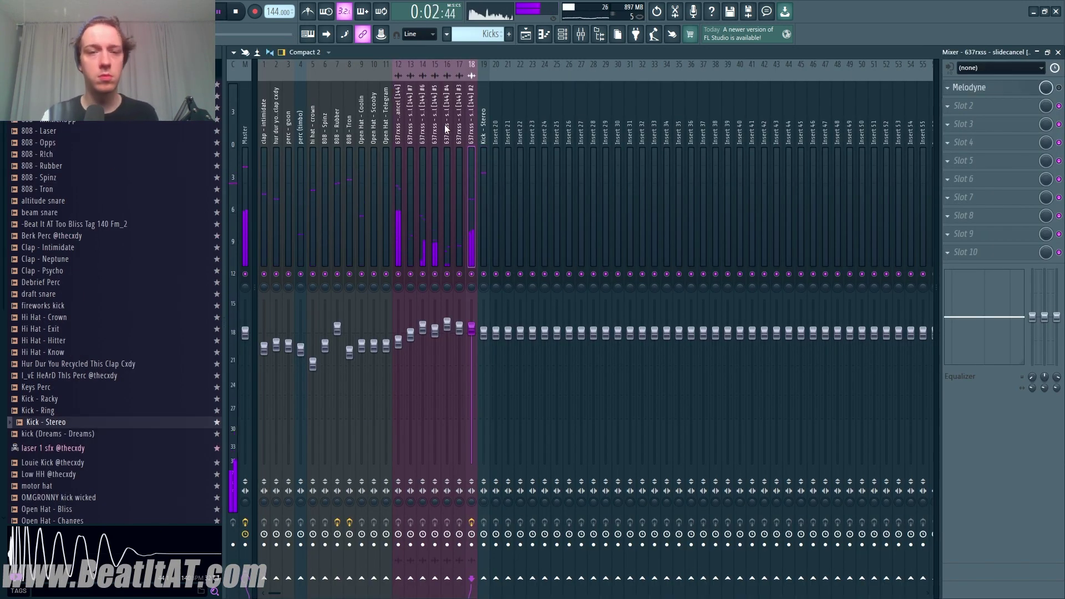
pyautogui.click(486, 164)
pyautogui.hotkey('alt', 'Left')
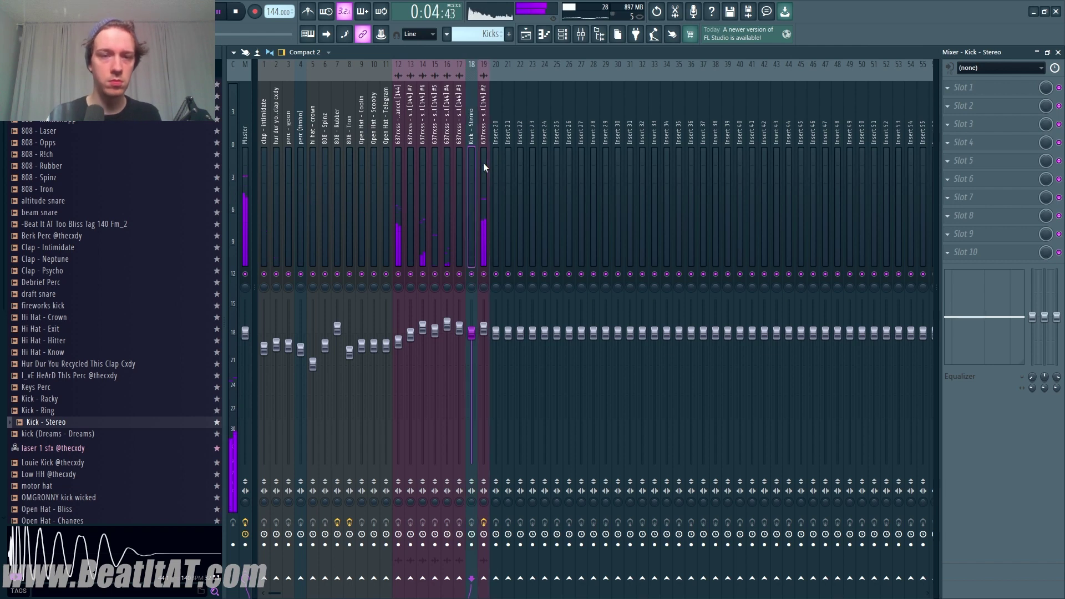
pyautogui.hotkey('alt', 'Left')
pyautogui.hotkey('alt', 'Left')
pyautogui.hotkey('alt', 'Left')
pyautogui.hotkey('alt', 'Left')
pyautogui.hotkey('alt', 'Left')
pyautogui.hotkey('alt', 'Left')
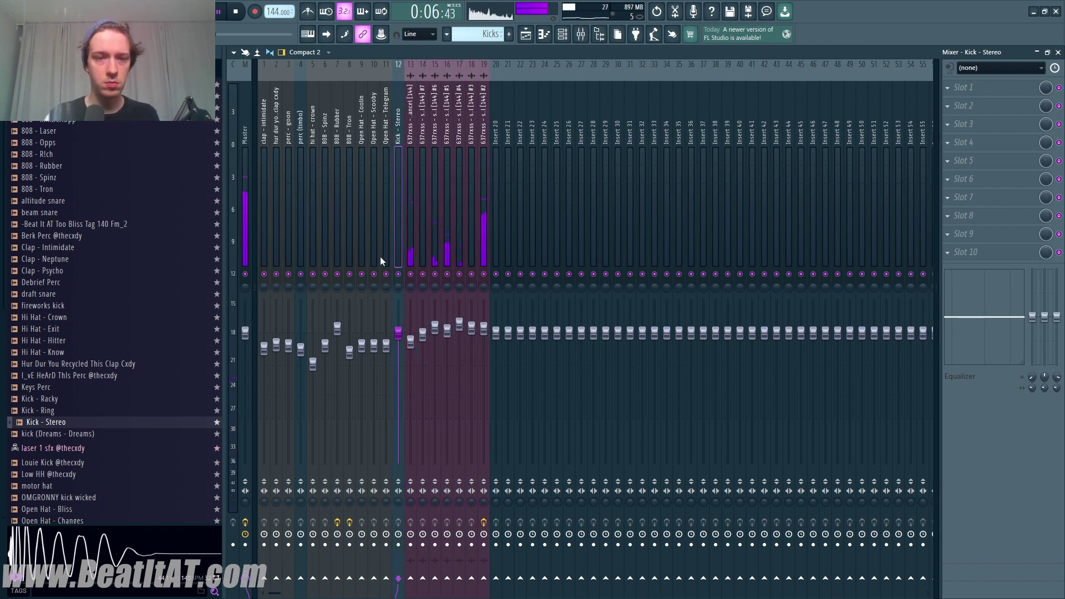
# Rename mixer track 13, the first 637rxss loop, as Wonky Main
pyautogui.click(410, 254)
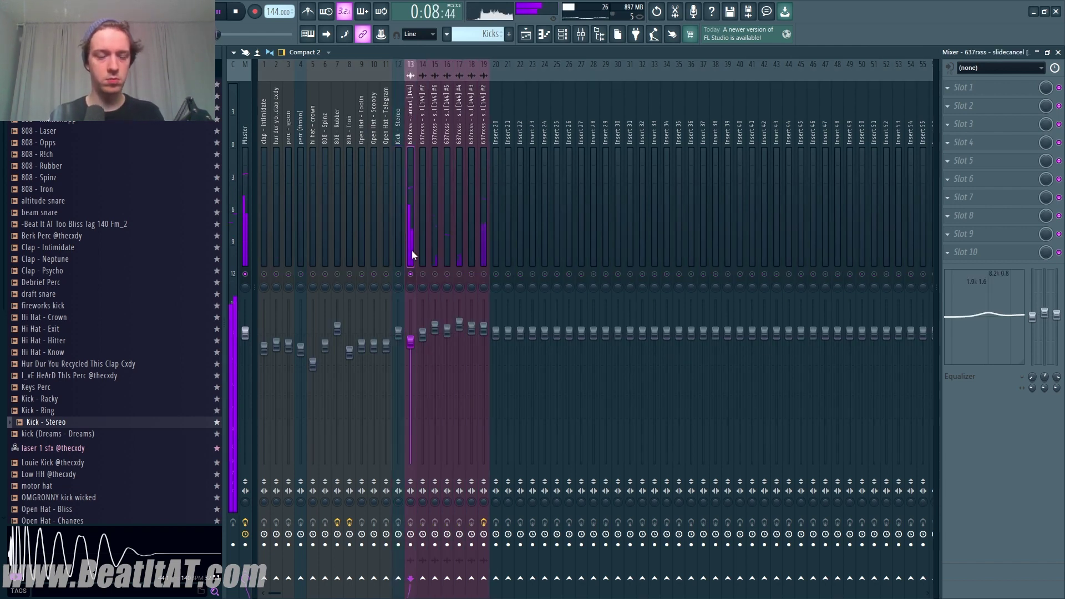
pyautogui.press('F2')
pyautogui.write('Wonky Ma')
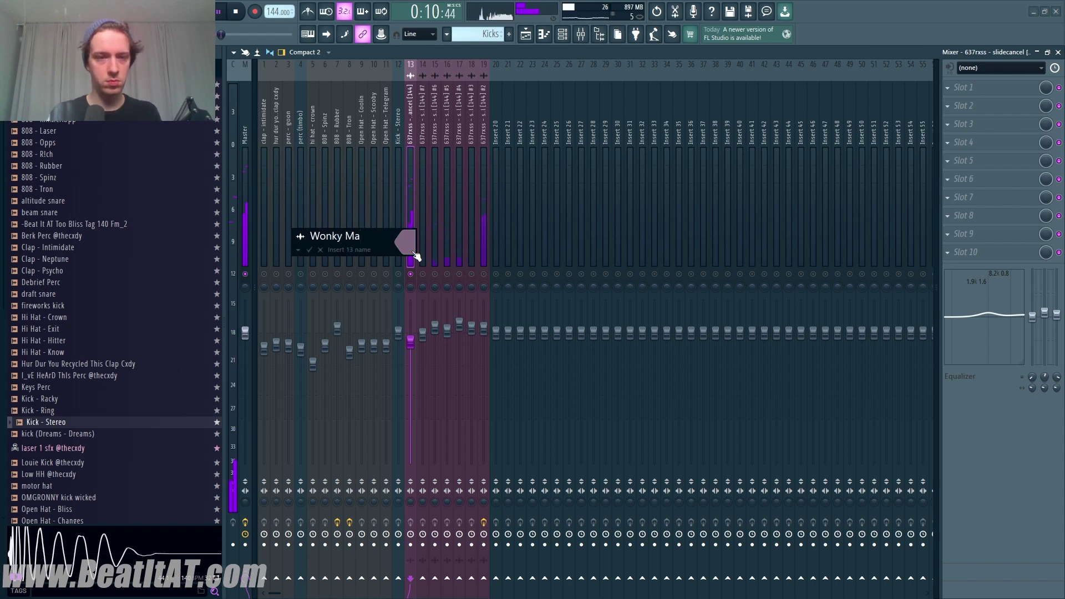
pyautogui.press('Escape')
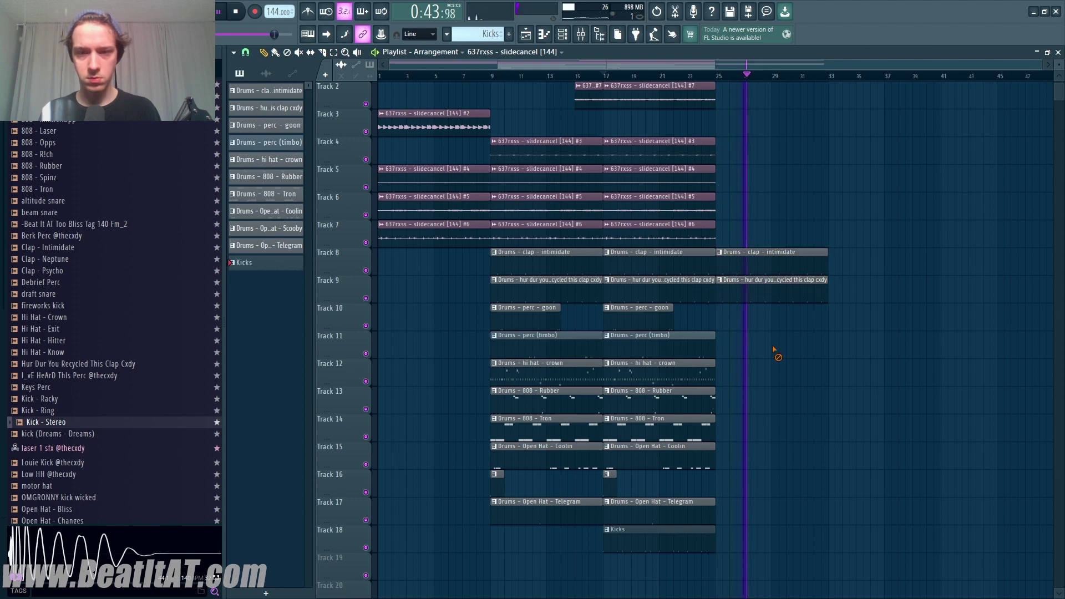
# Copy the hi hat - crown clip to bar 25 on track 12 and trim its start to about half a bar later
pyautogui.moveTo(642, 368)
pyautogui.mouseDown()
pyautogui.moveTo(753, 375)
pyautogui.moveTo(651, 380)
pyautogui.mouseUp()
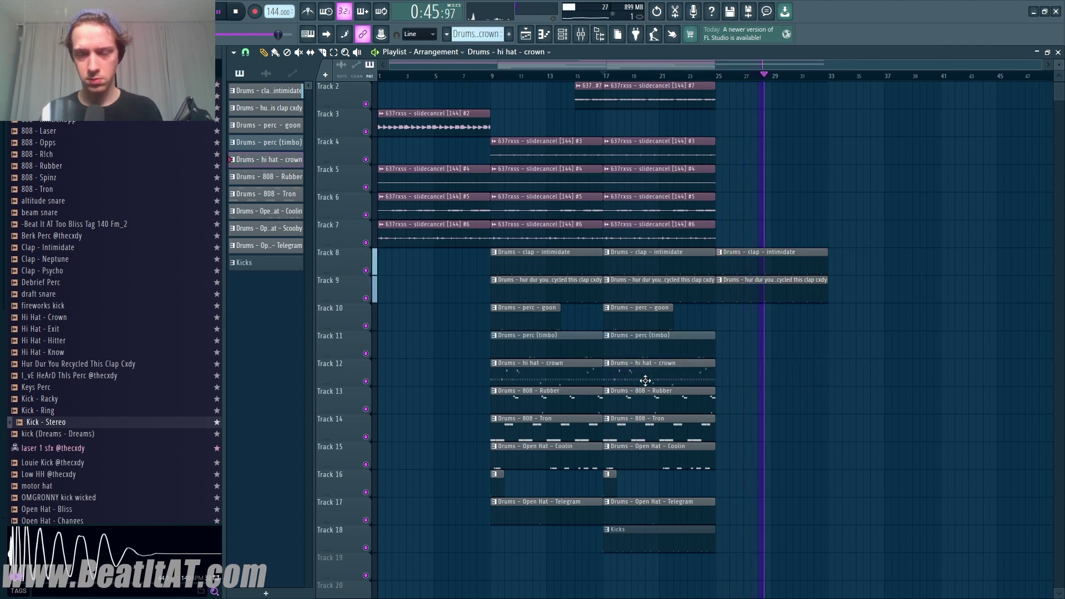
pyautogui.click(758, 383)
pyautogui.scroll(3, 727, 403)
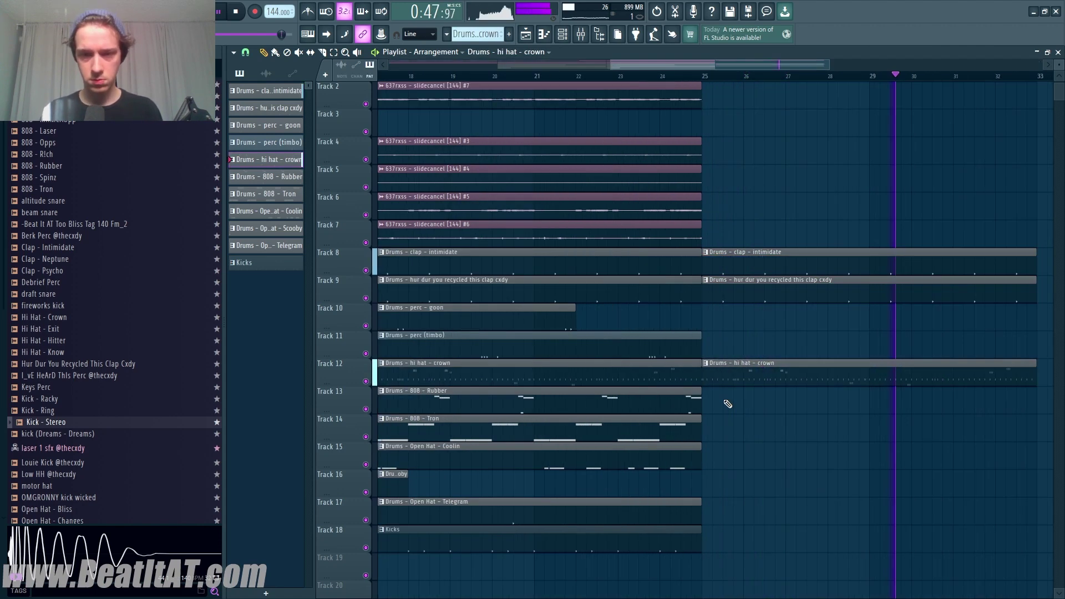
pyautogui.moveTo(704, 373); pyautogui.dragTo(721, 374)
pyautogui.scroll(-3, 704, 332)
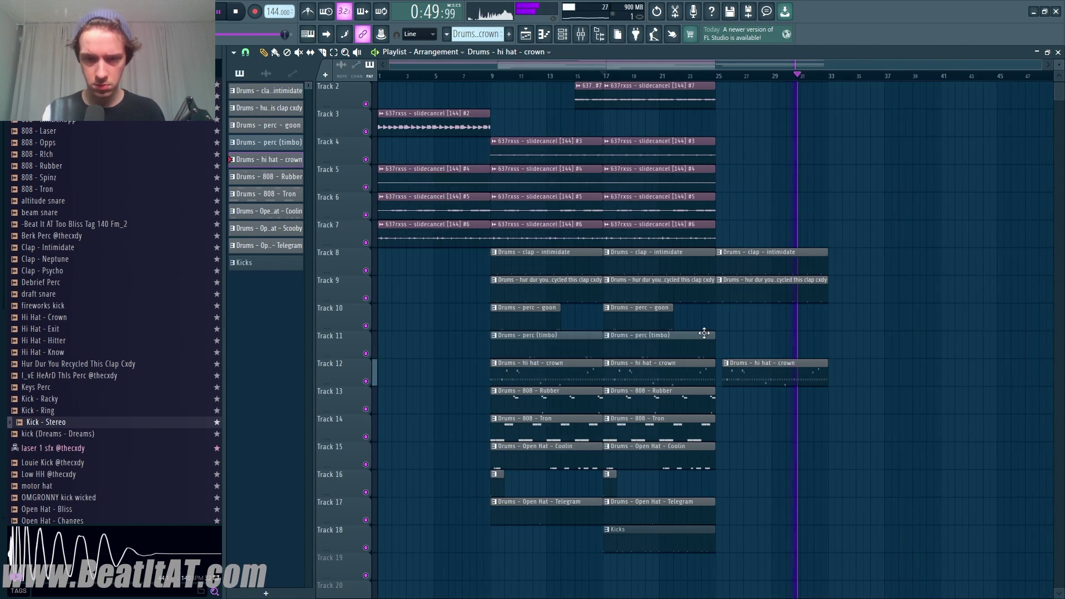
# Duplicate the track 1 loop, both claps and the hi-hat to bar 33, and place an 808 - Tron clip there on track 14
pyautogui.scroll(-1, 732, 328)
pyautogui.moveTo(778, 368); pyautogui.dragTo(791, 370)
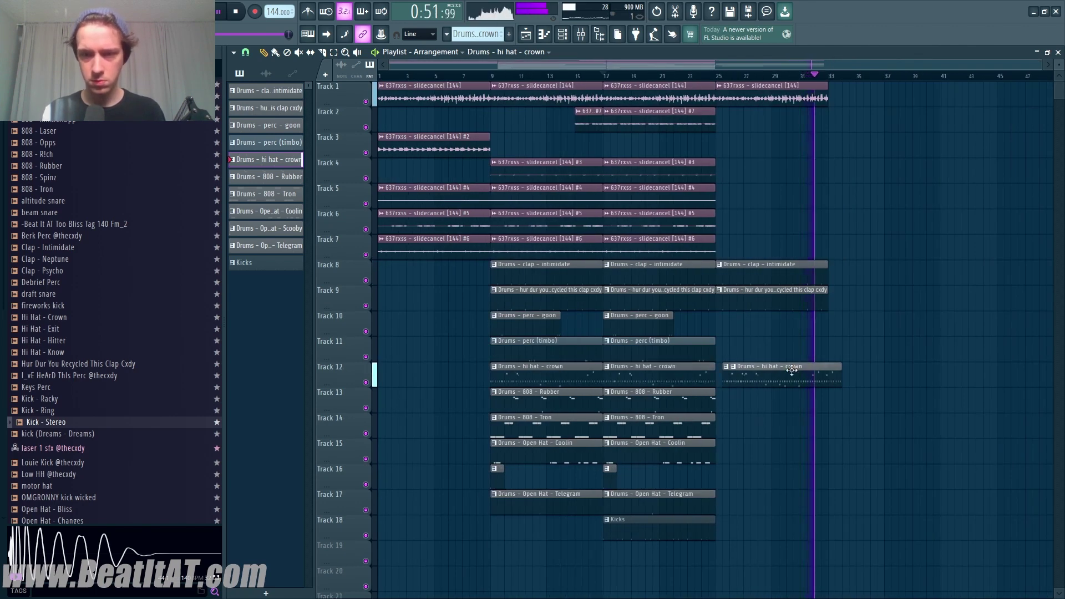
pyautogui.hotkey('ctrl', 'b')
pyautogui.click(836, 420)
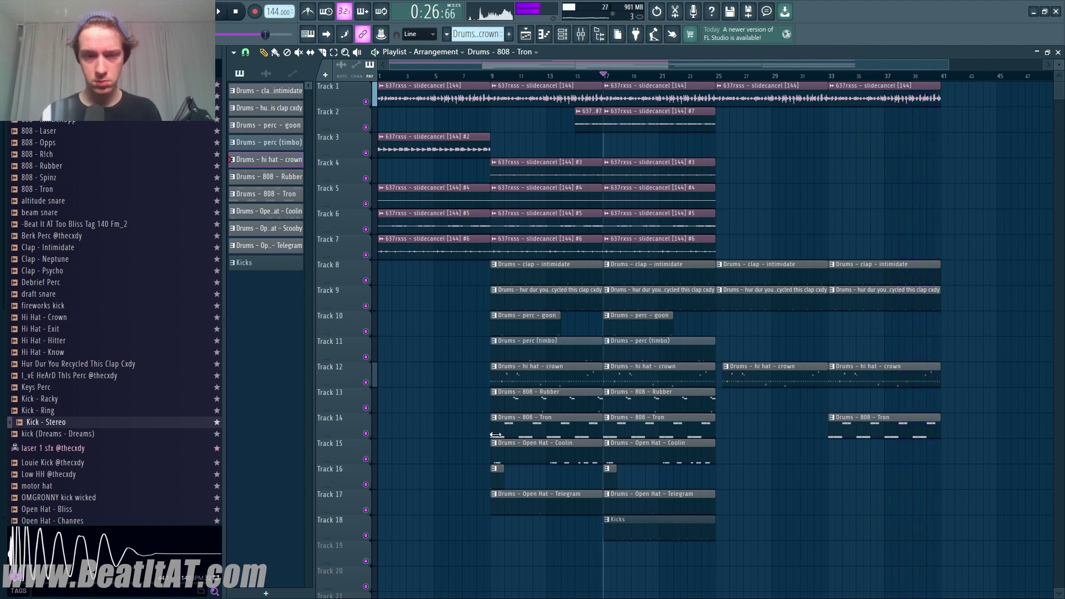
# Add a G5 note on the last beat of bar 4 in the 808 - Spinz part of the Tron #2 pattern
pyautogui.press('F7')
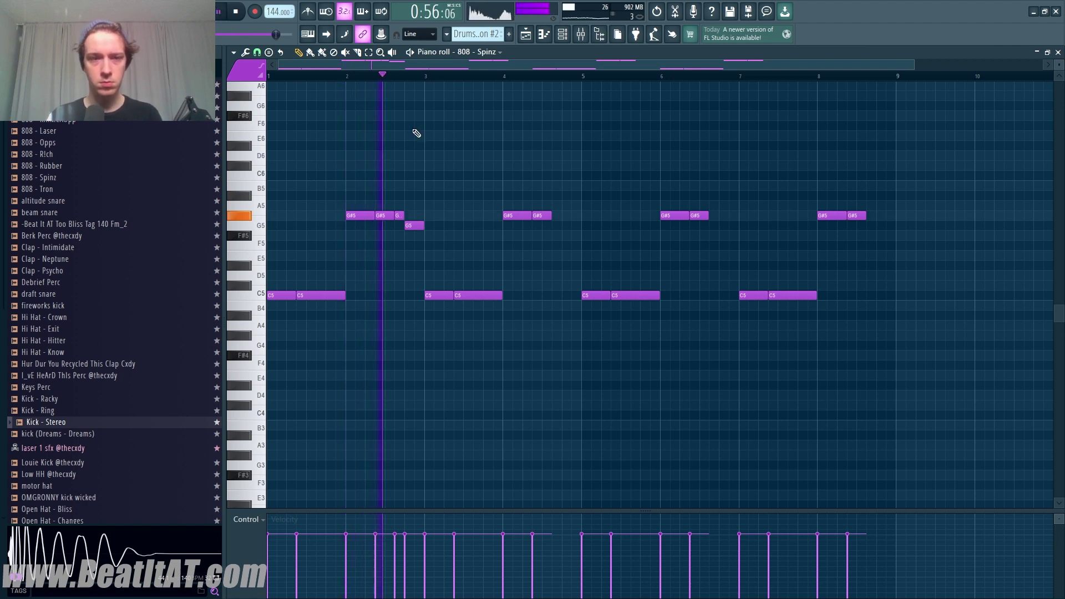
pyautogui.click(570, 225)
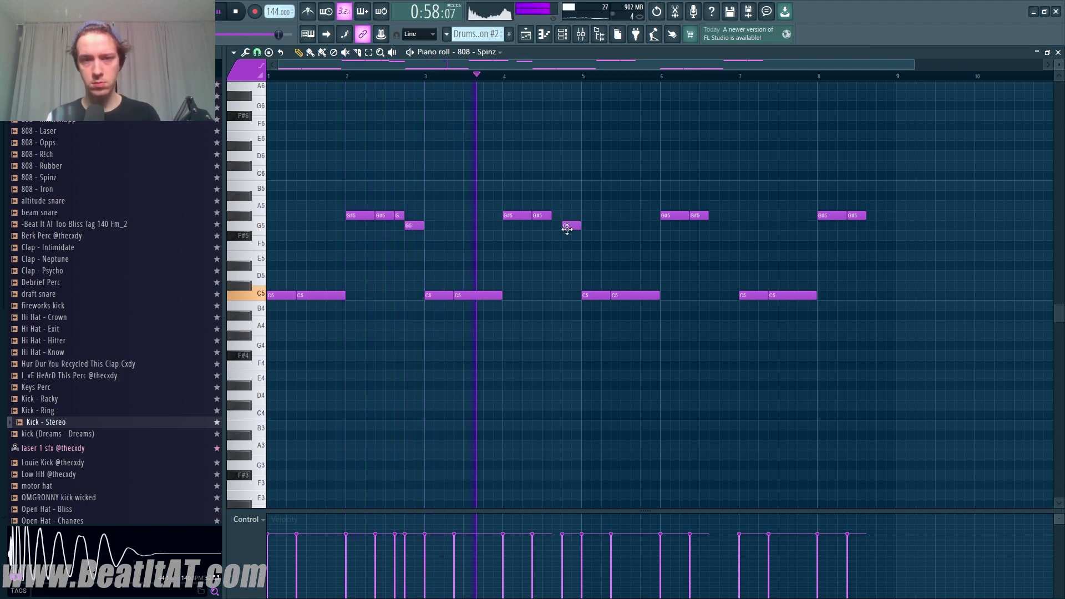
pyautogui.moveTo(536, 216); pyautogui.dragTo(536, 218)
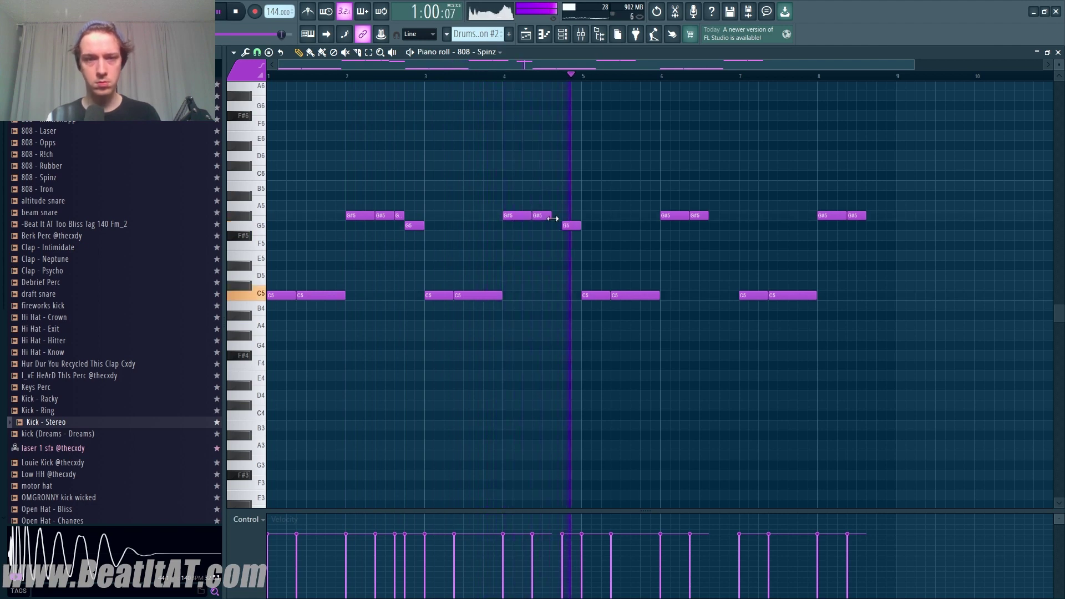
pyautogui.press('F7')
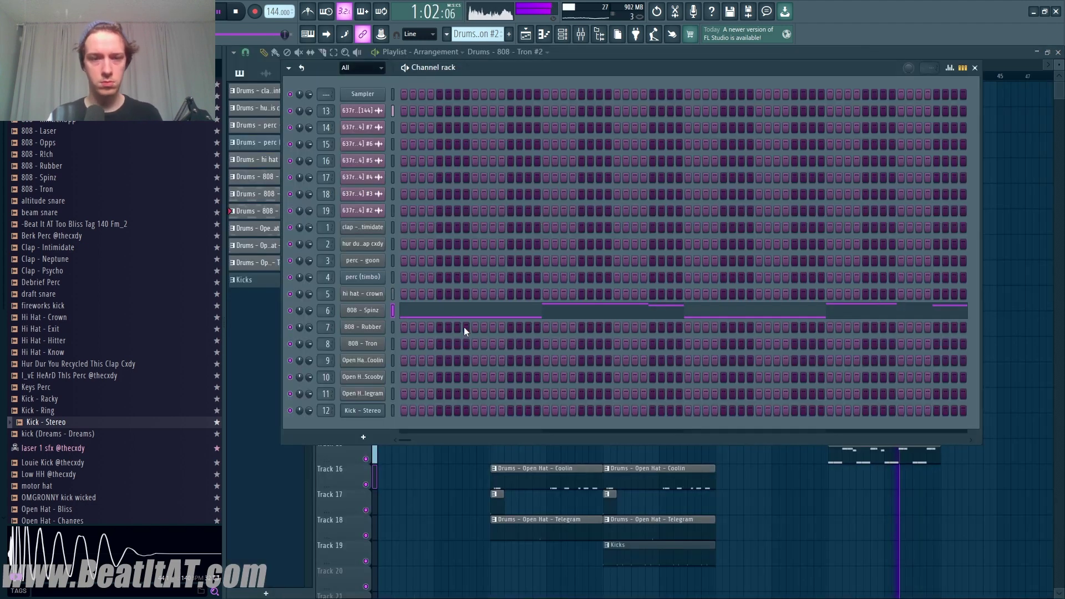
# Examine the volume envelope settings of the 808 - Spinz channel
pyautogui.click(367, 310)
pyautogui.click(284, 138)
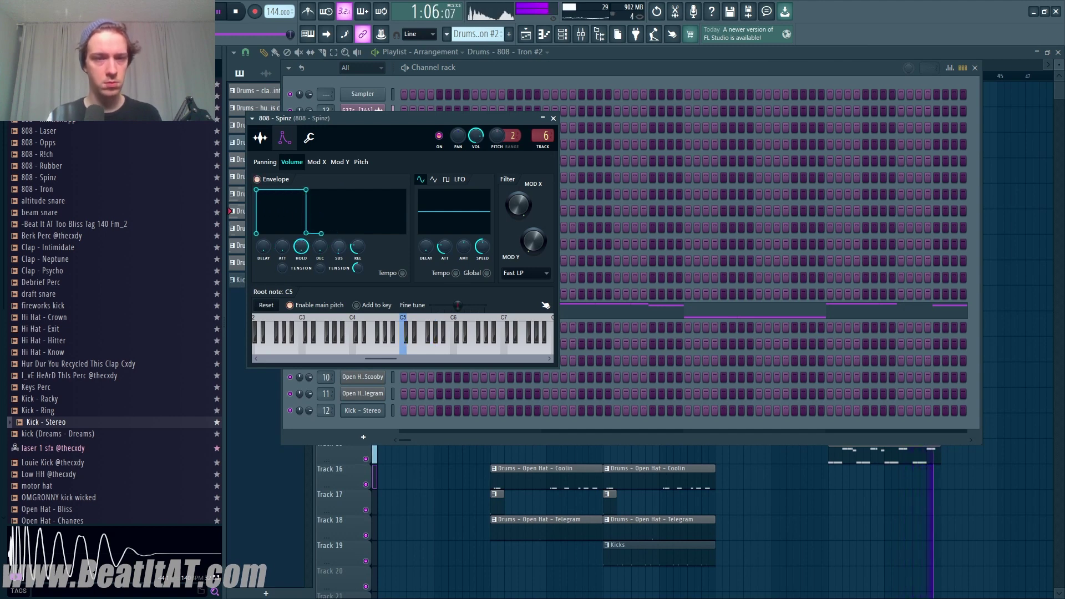
pyautogui.press('F7')
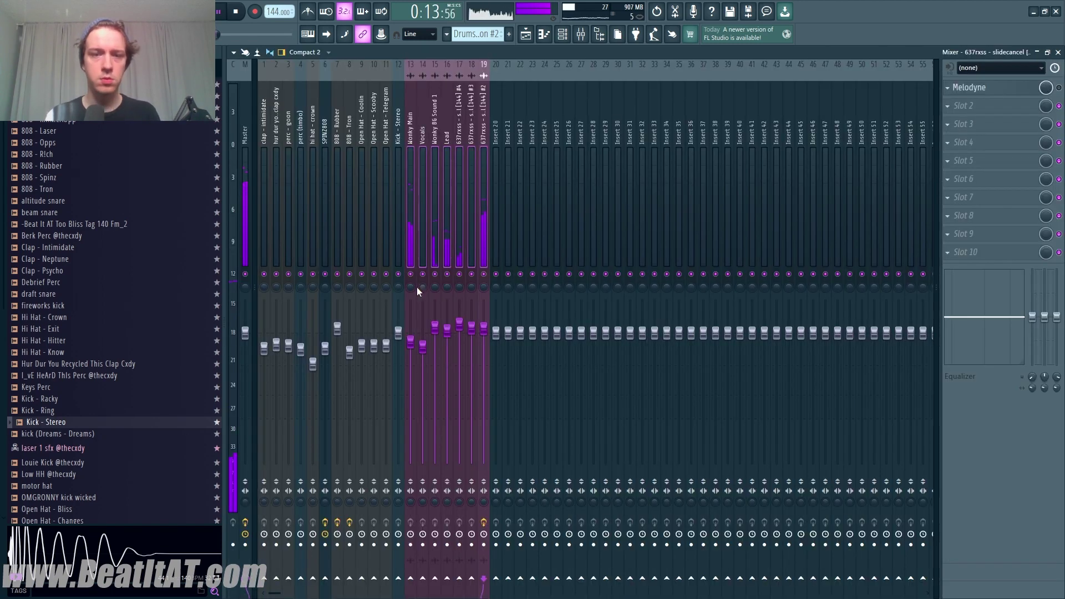
# Lower the volume of the loops on mixer tracks 13 to 19 together and raise SPINZ808 slightly
pyautogui.click(435, 289)
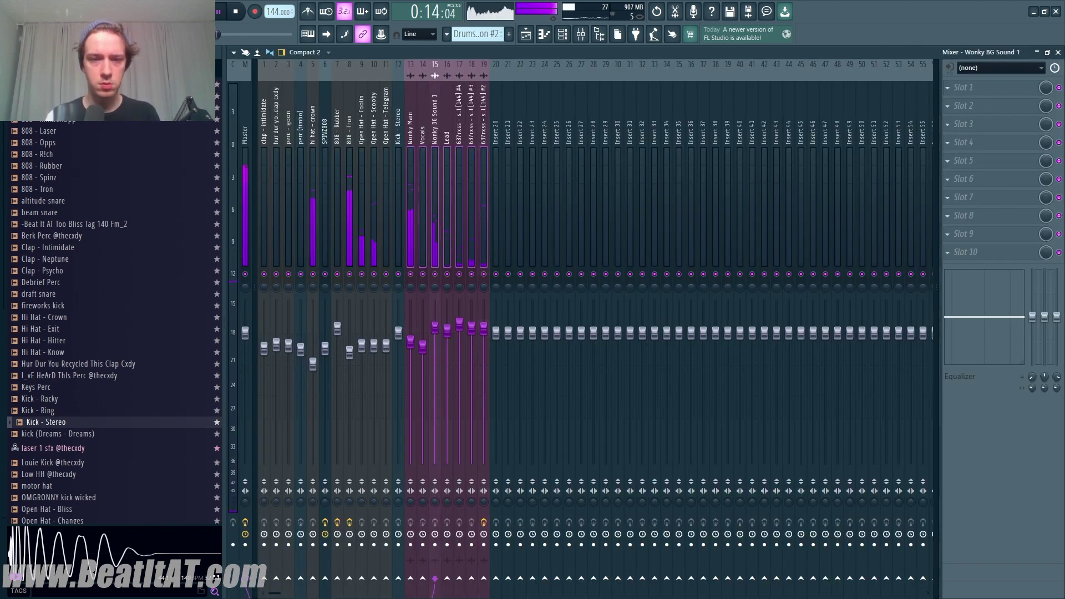
pyautogui.click(314, 238)
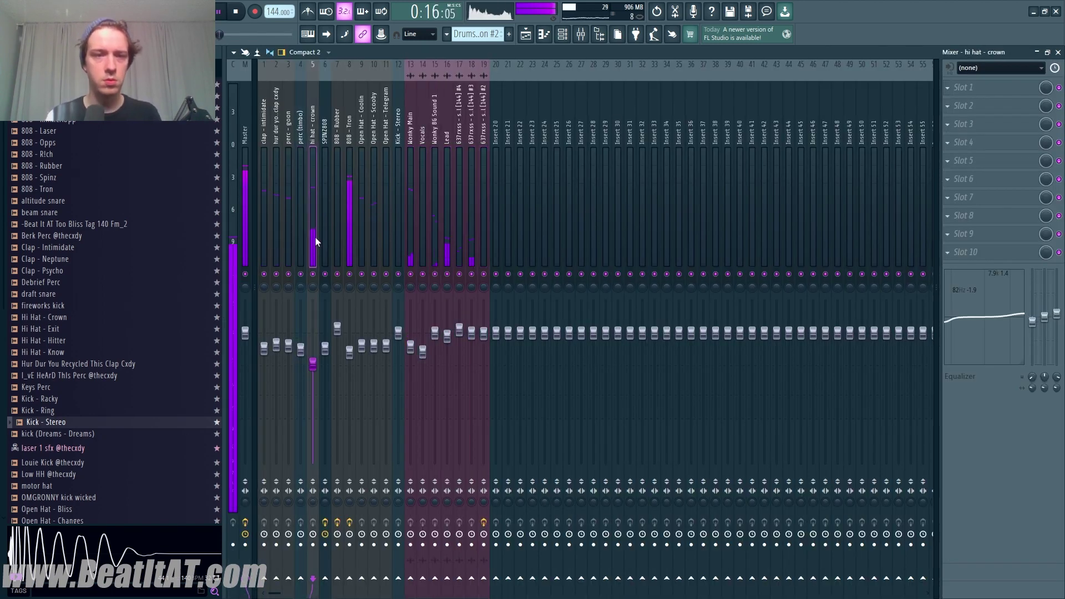
pyautogui.click(350, 199)
pyautogui.click(327, 226)
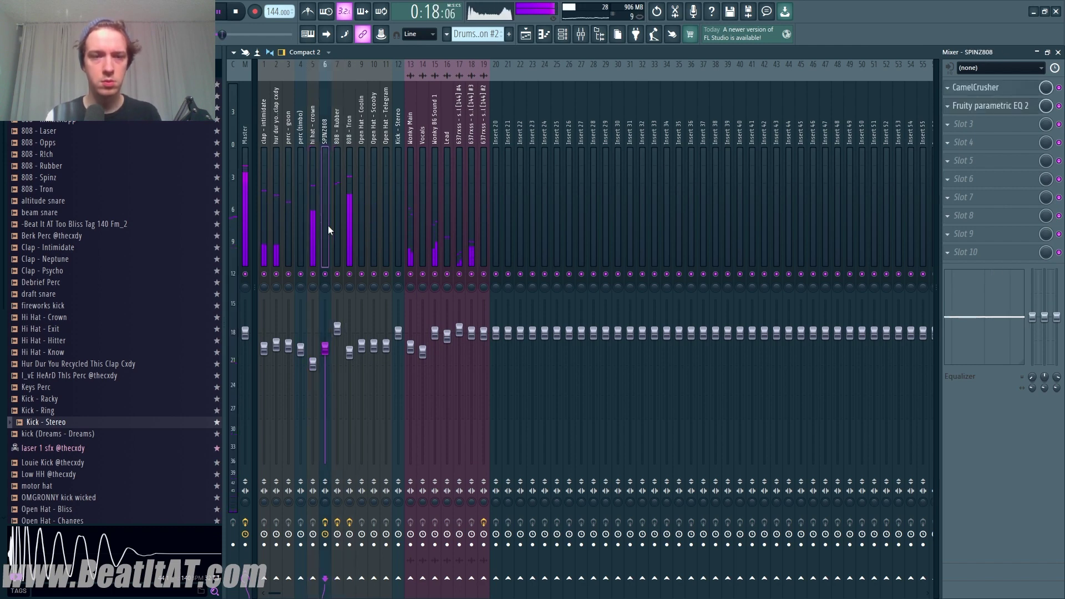
# Check the clap - intimidate and Open Hat - Telegram mixer tracks and return to the playlist
pyautogui.click(259, 154)
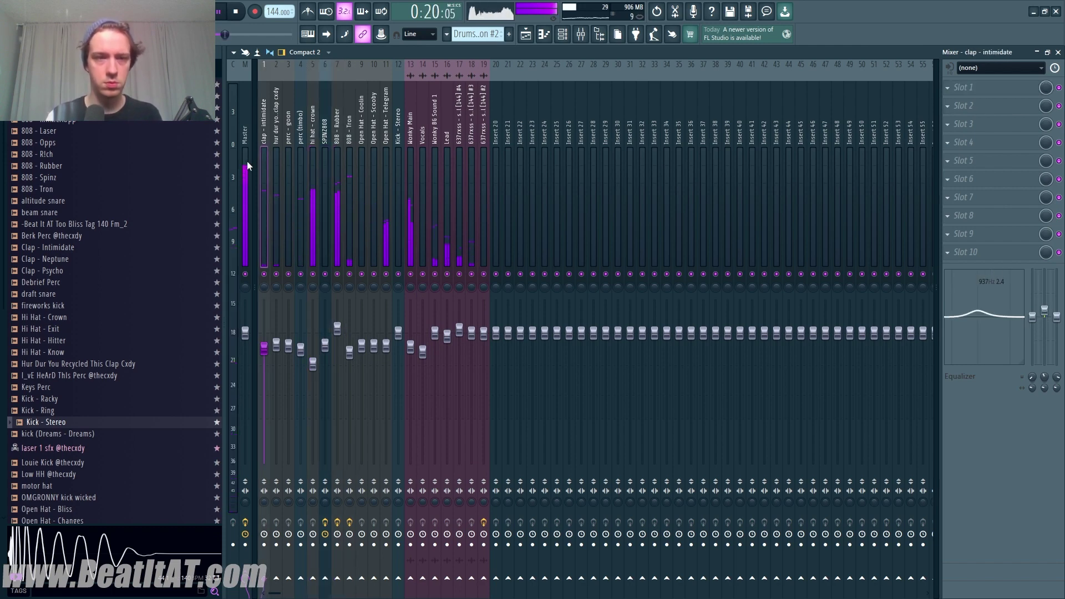
pyautogui.click(386, 180)
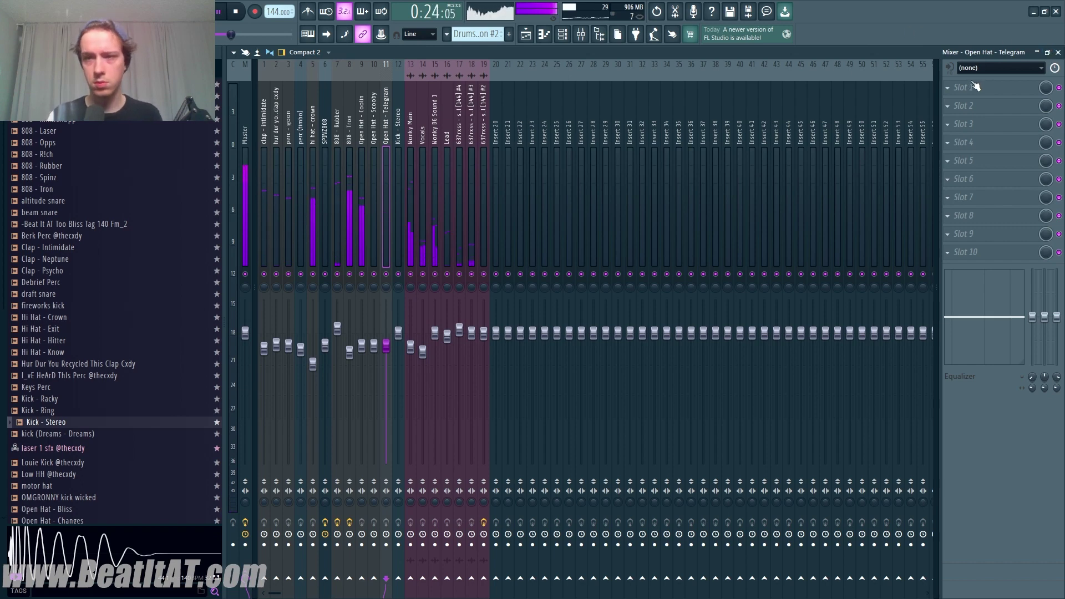
pyautogui.click(1058, 52)
# Delete the Open Hat - Coolin clip at bar 9 on track 16
pyautogui.click(808, 441)
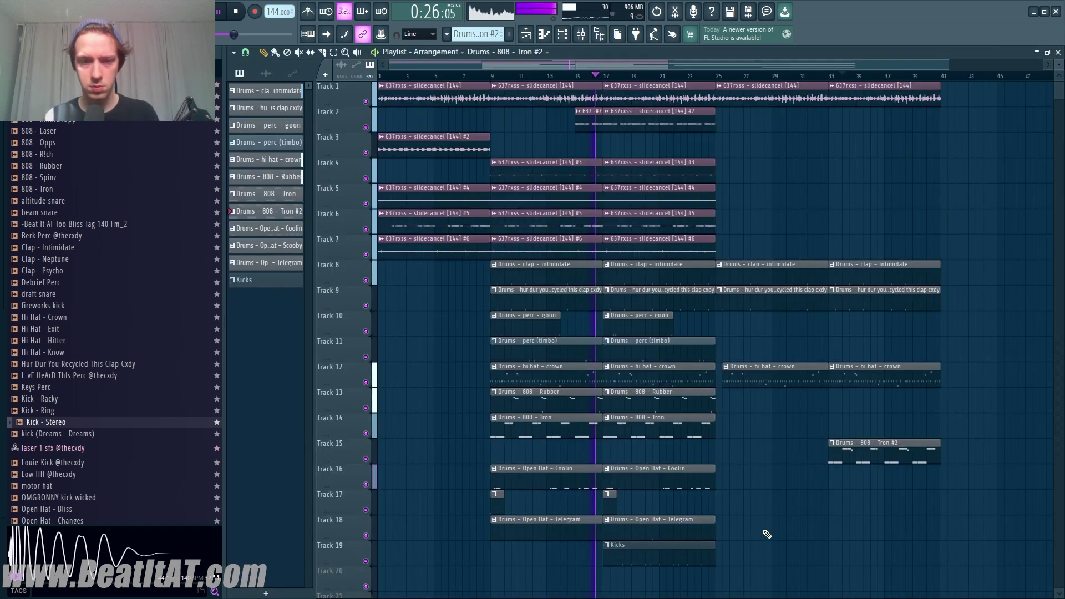
pyautogui.rightClick(541, 479)
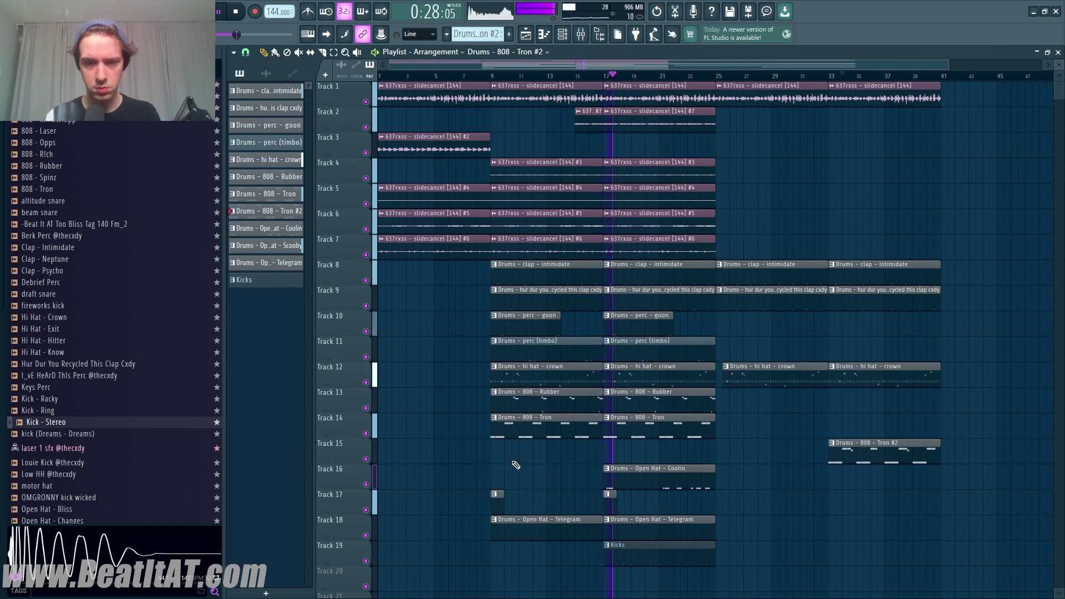
# Place Open Hat - Coolin clips on track 16 at bar 9, bars 29–33 and bars 37–41
pyautogui.scroll(-1, 516, 465)
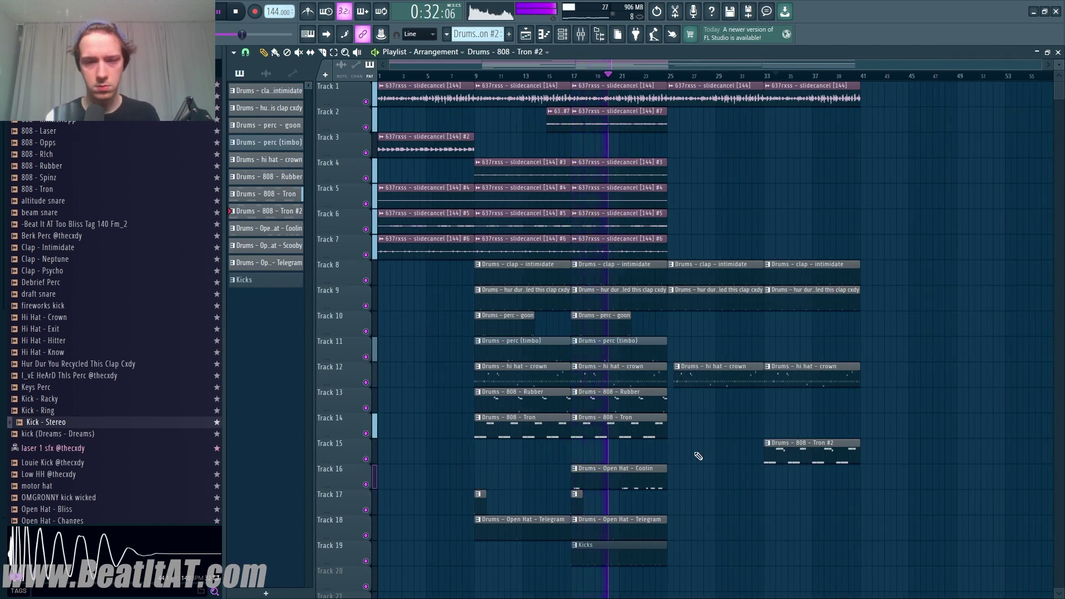
pyautogui.scroll(-1, 697, 454)
pyautogui.scroll(1, 695, 452)
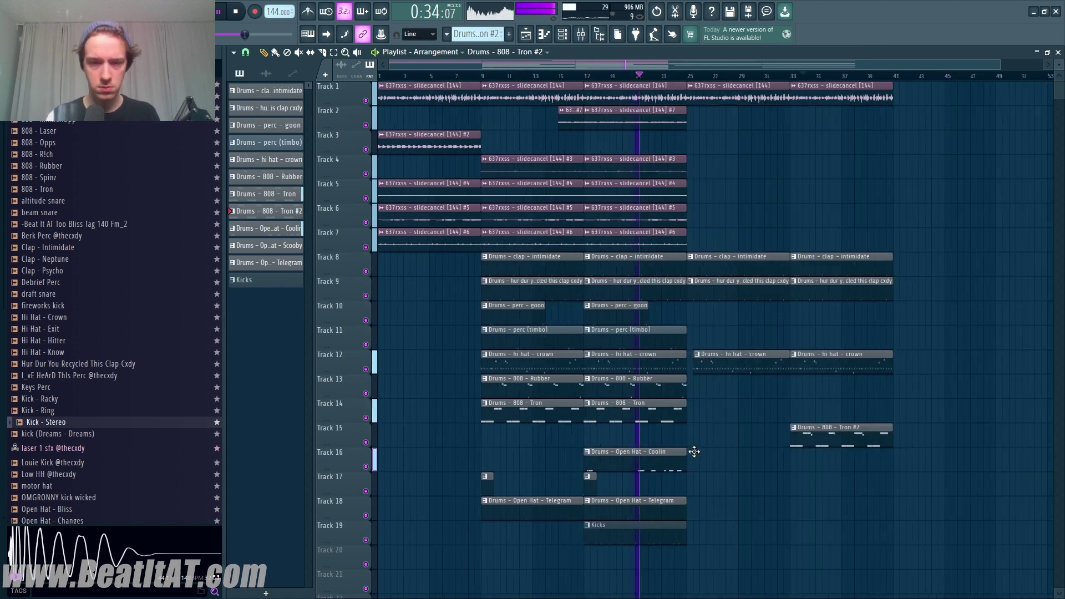
pyautogui.scroll(-1, 694, 453)
pyautogui.hotkey('ctrl', 'a')
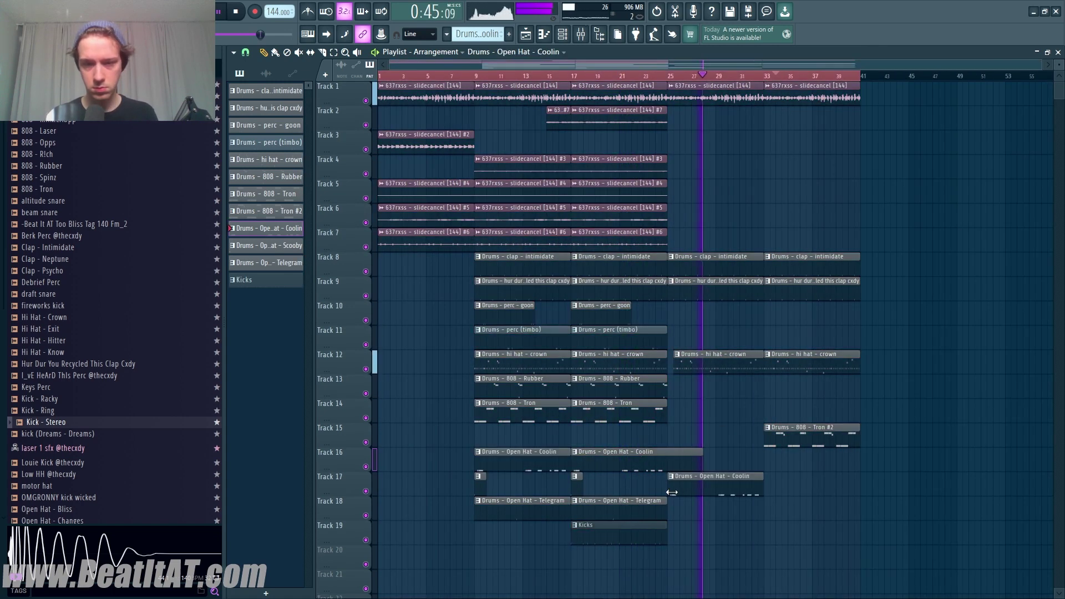
pyautogui.moveTo(671, 493); pyautogui.dragTo(668, 461)
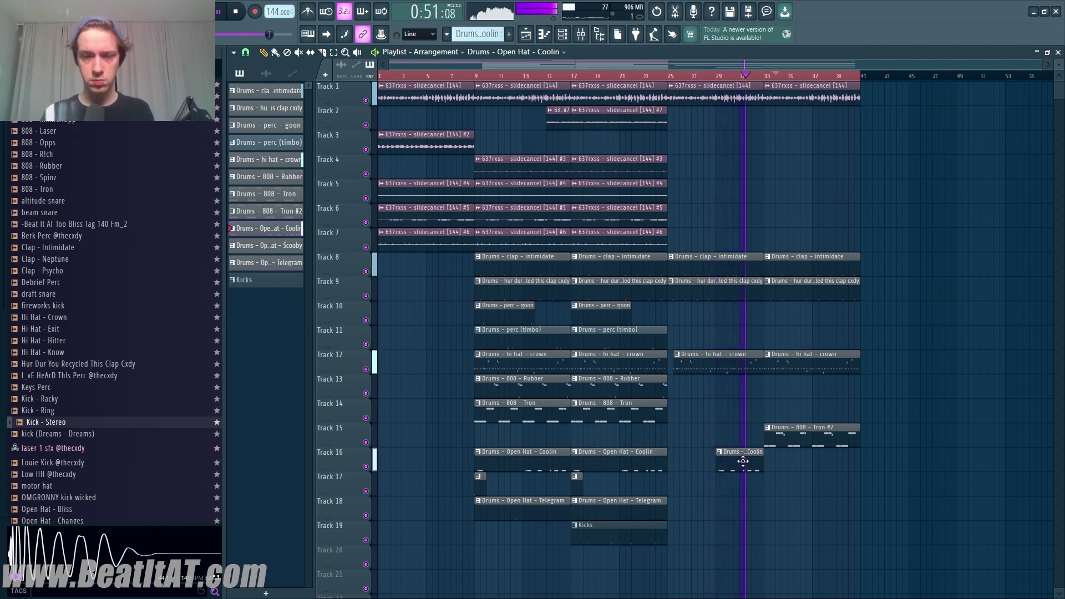
pyautogui.moveTo(759, 460); pyautogui.dragTo(816, 460)
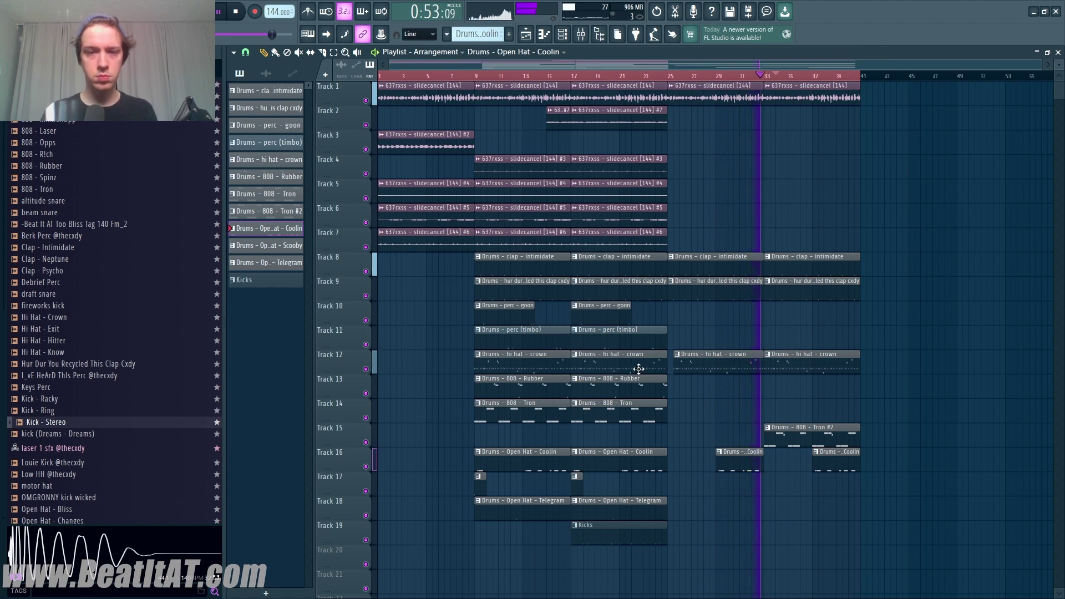
# Add an Open Hat - Telegram clip at bar 33 on track 18 and duplicate the bars 33–41 section to bar 41
pyautogui.click(596, 512)
pyautogui.moveTo(744, 511); pyautogui.dragTo(773, 509)
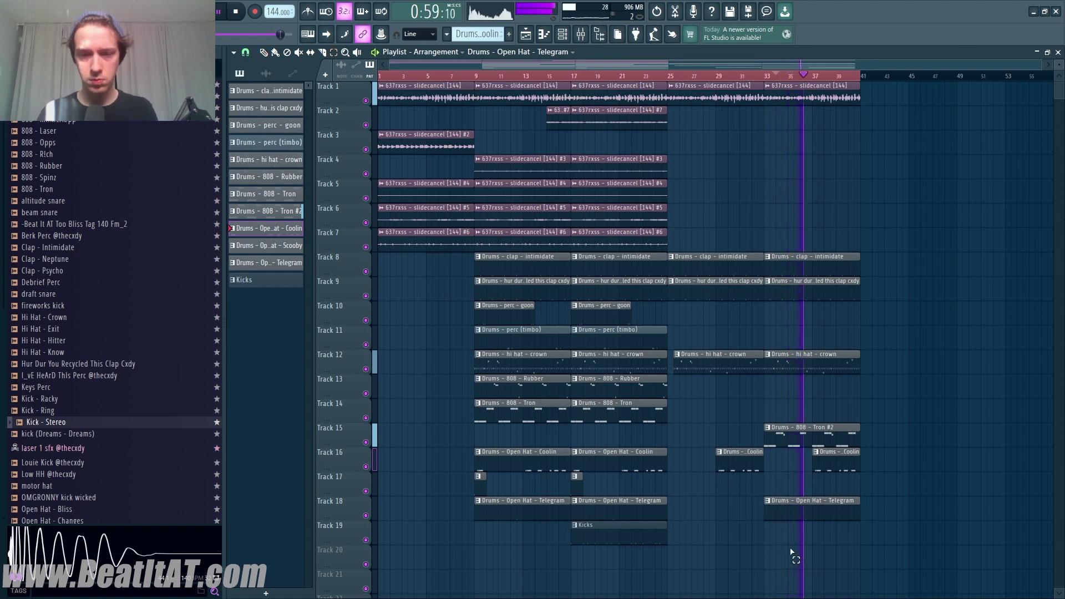
pyautogui.moveTo(791, 552); pyautogui.dragTo(896, 83)
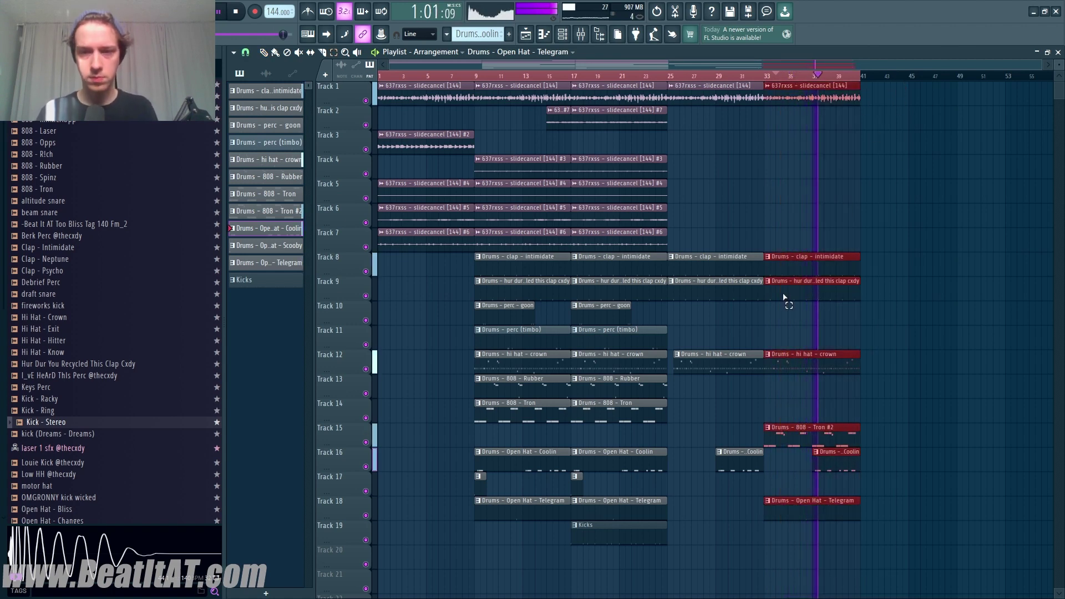
pyautogui.hotkey('ctrl', 'b')
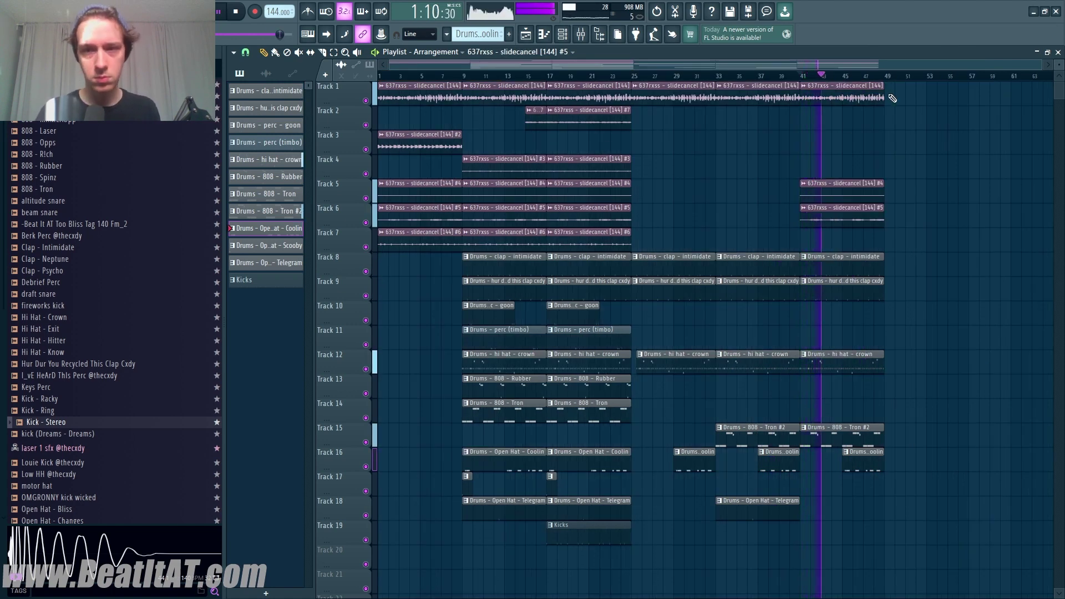
# Vary bars 41–49: end the main loop and 808 - Tron #2 at bar 45, bring in loop #2 there, and add Open Hat - Telegram
pyautogui.moveTo(883, 97); pyautogui.dragTo(844, 109)
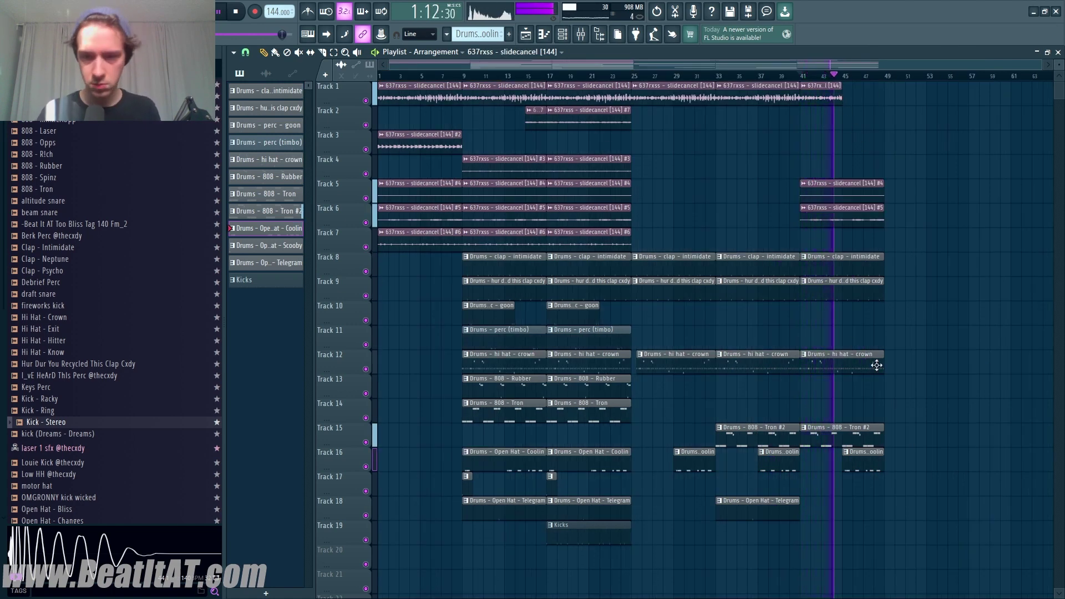
pyautogui.moveTo(422, 144); pyautogui.dragTo(800, 154)
pyautogui.press('space')
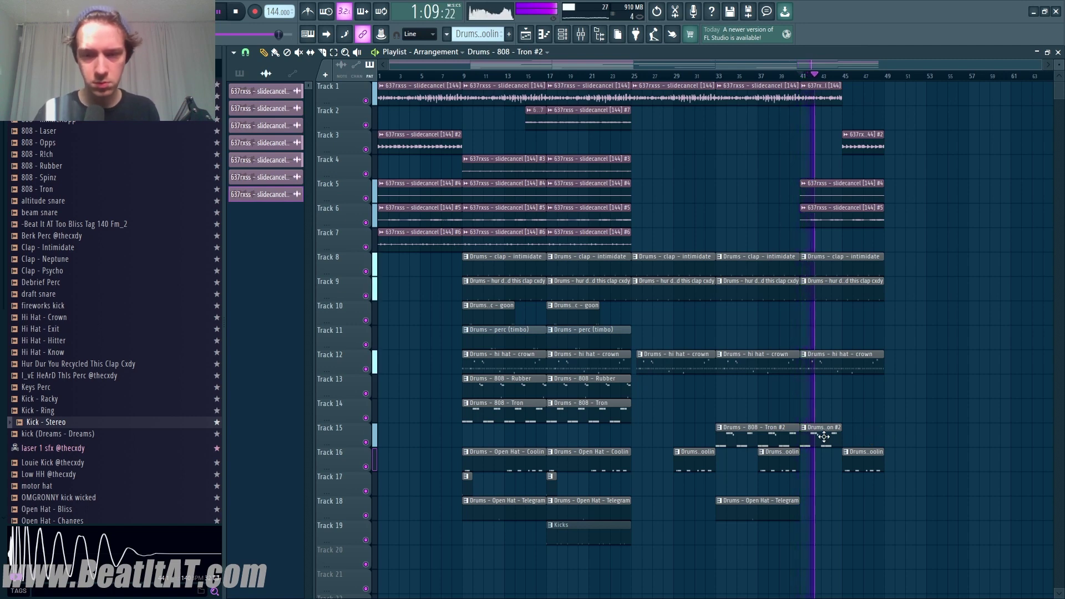
pyautogui.click(757, 502)
pyautogui.moveTo(892, 503); pyautogui.dragTo(863, 503)
# Duplicate the bars 9–25 section to bar 49 and the bars 25–65 section to bar 65
pyautogui.hotkey('ctrl', 'a')
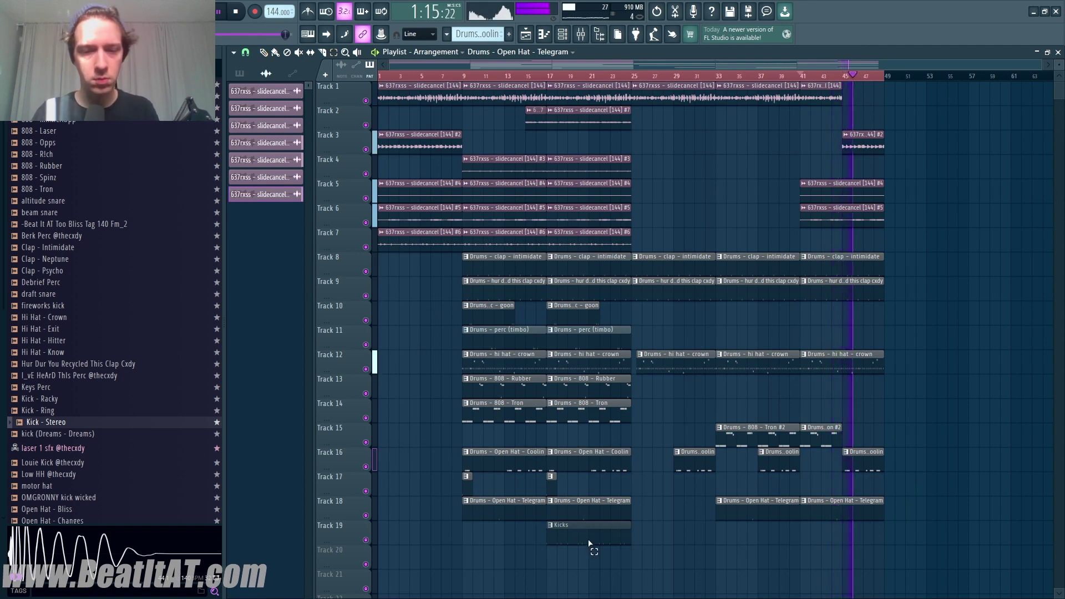
pyautogui.moveTo(619, 543); pyautogui.dragTo(466, 84)
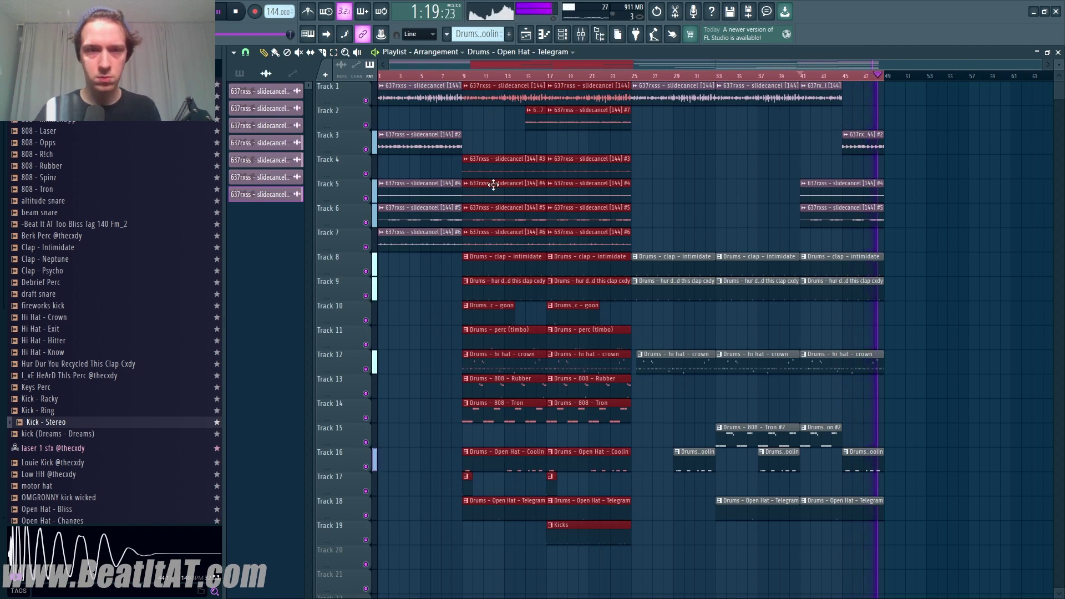
pyautogui.hotkey('ctrl', 'v')
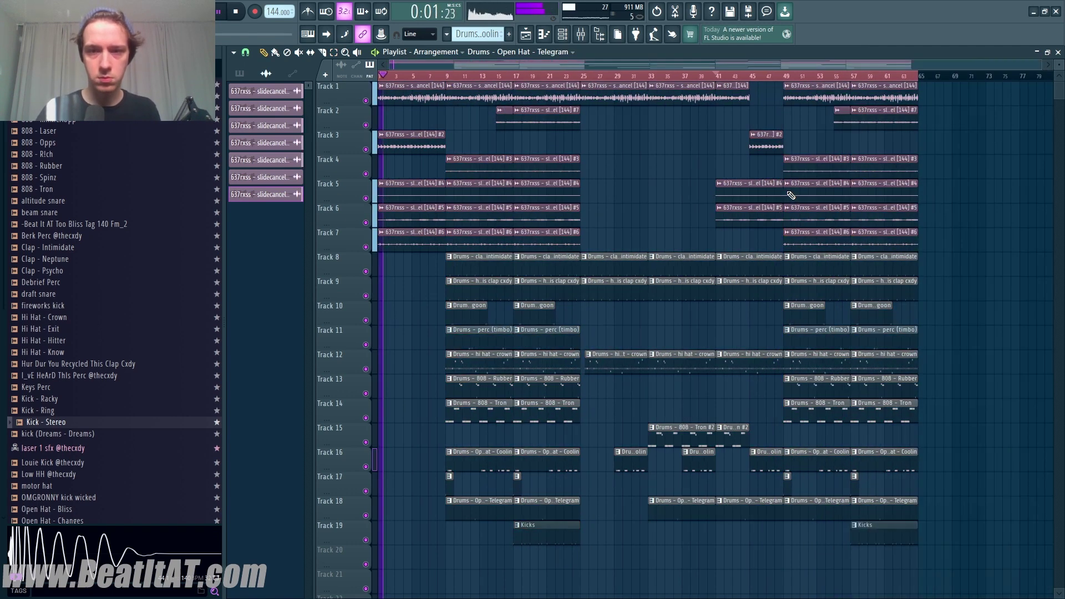
pyautogui.moveTo(951, 569); pyautogui.dragTo(590, 24)
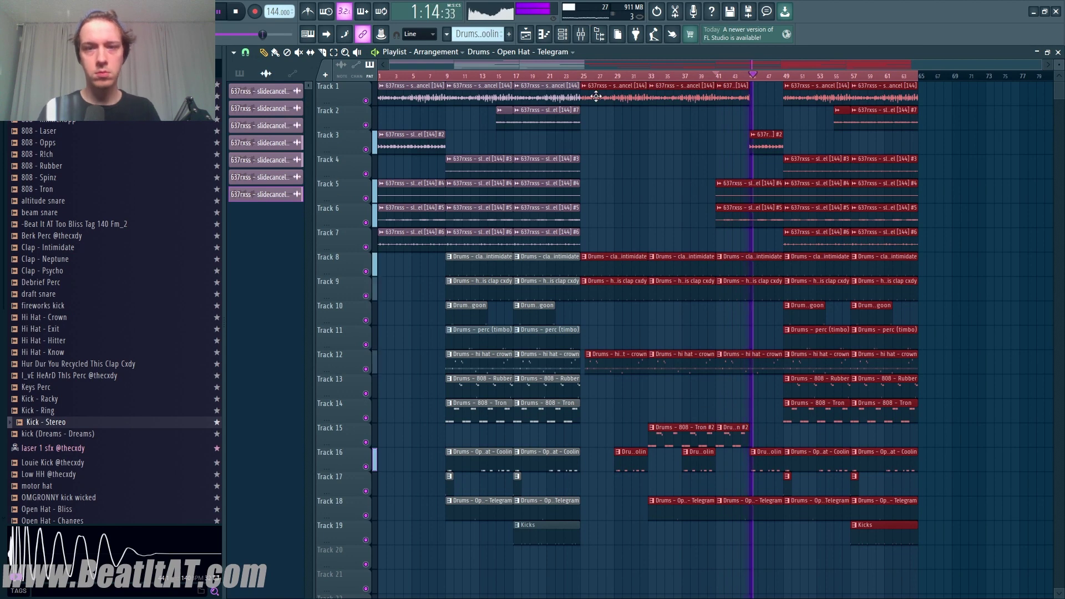
pyautogui.hotkey('ctrl', 'b')
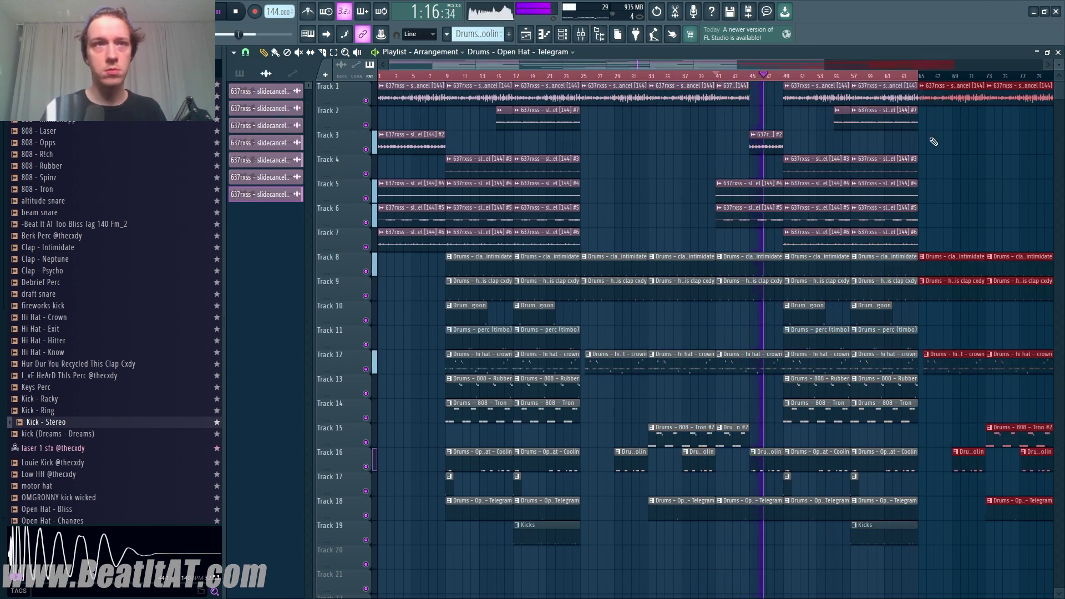
pyautogui.keyDown('ctrl'); pyautogui.scroll(-4, 932, 139); pyautogui.keyUp('ctrl')
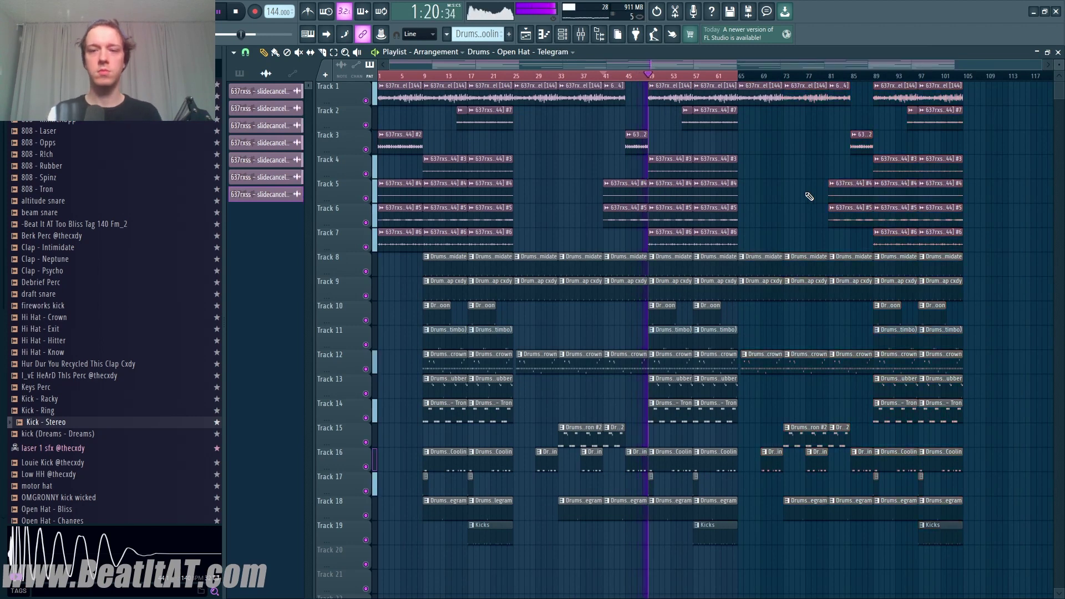
pyautogui.hotkey('ctrl', 'a')
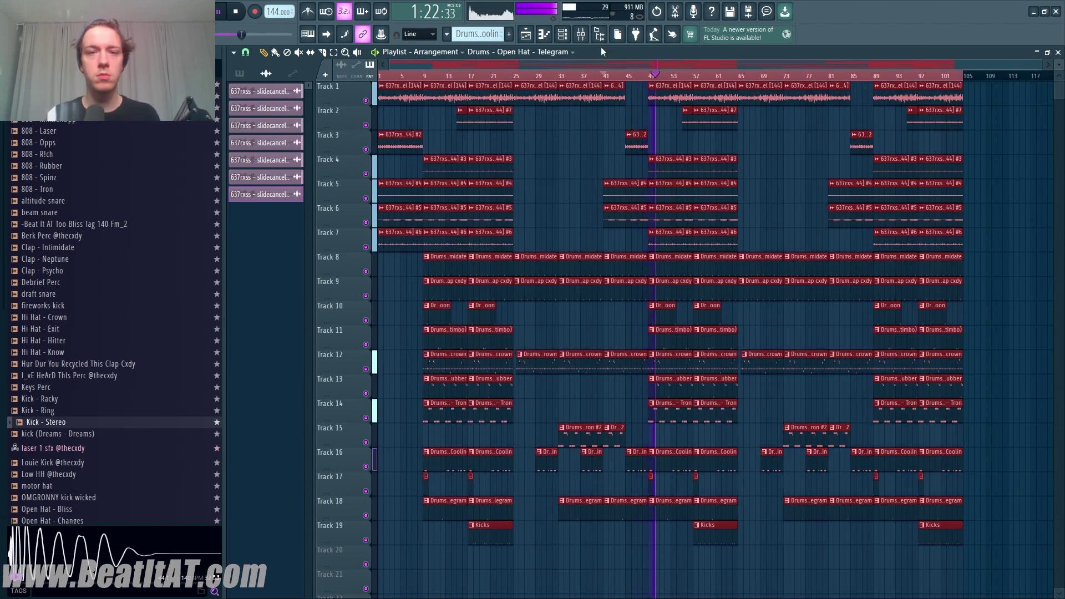
# Lower the 808 - Rubber and 808 - Tron levels slightly, and create a master volume automation clip spanning an added loop outro at bars 105–113
pyautogui.click(581, 35)
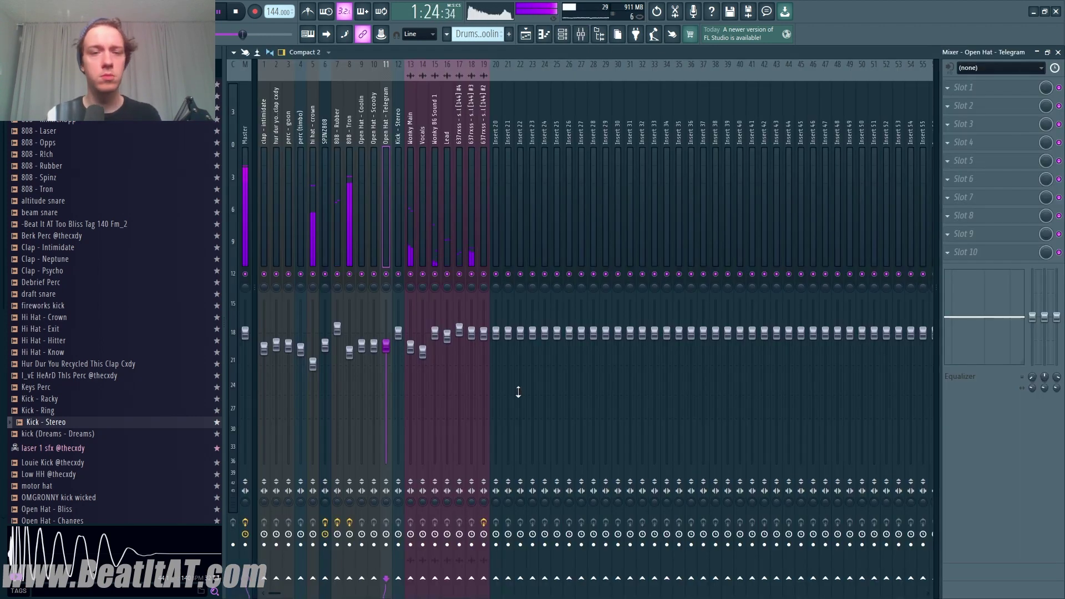
pyautogui.click(264, 208)
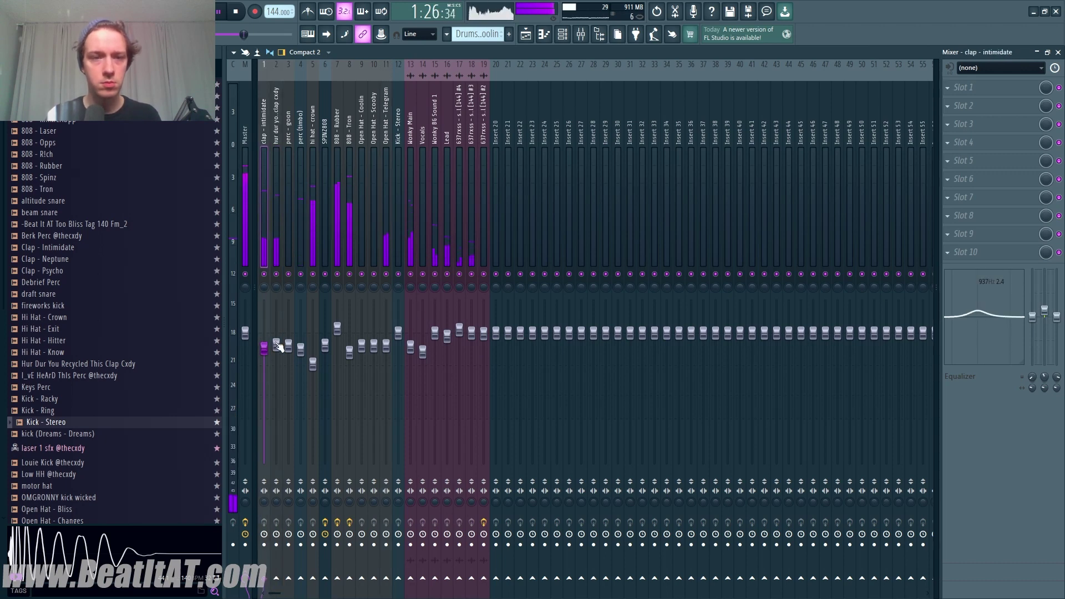
pyautogui.click(351, 199)
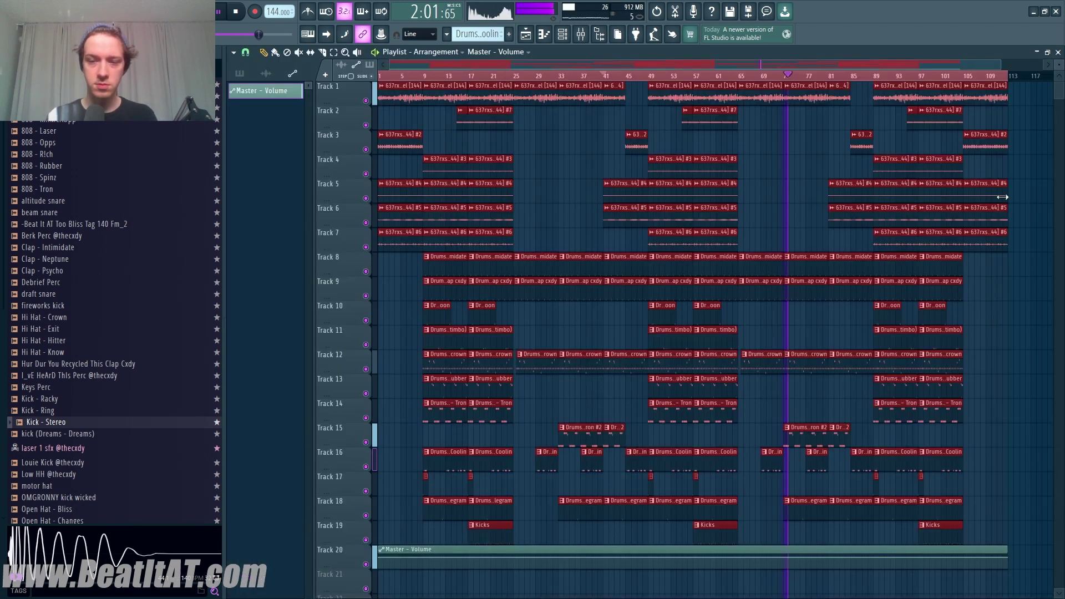
# Shape the master volume automation on track 20 into a fade-out at the end of the outro and select the whole arrangement
pyautogui.rightClick(1010, 560)
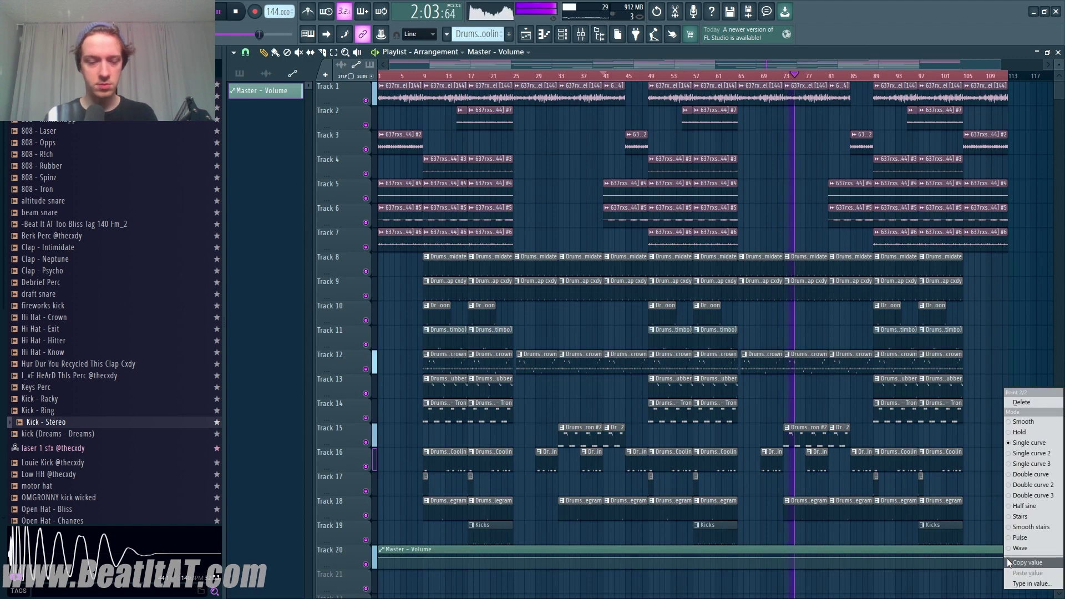
pyautogui.click(1010, 561)
pyautogui.rightClick(973, 559)
pyautogui.moveTo(1009, 561)
pyautogui.mouseDown()
pyautogui.moveTo(973, 559)
pyautogui.moveTo(1012, 549)
pyautogui.mouseUp()
pyautogui.click(973, 559)
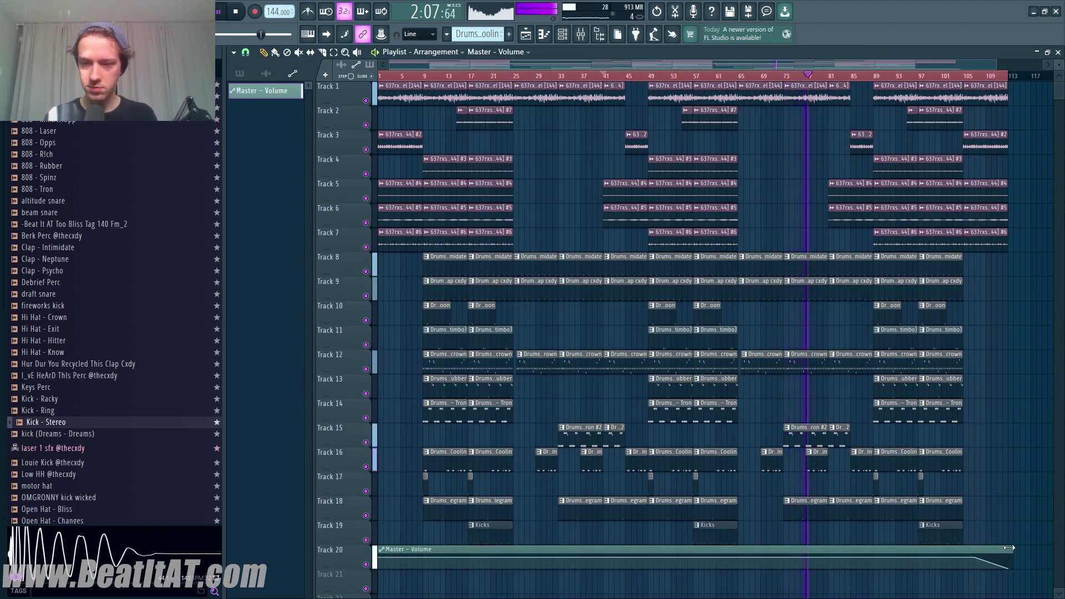
pyautogui.hotkey('ctrl', 'a')
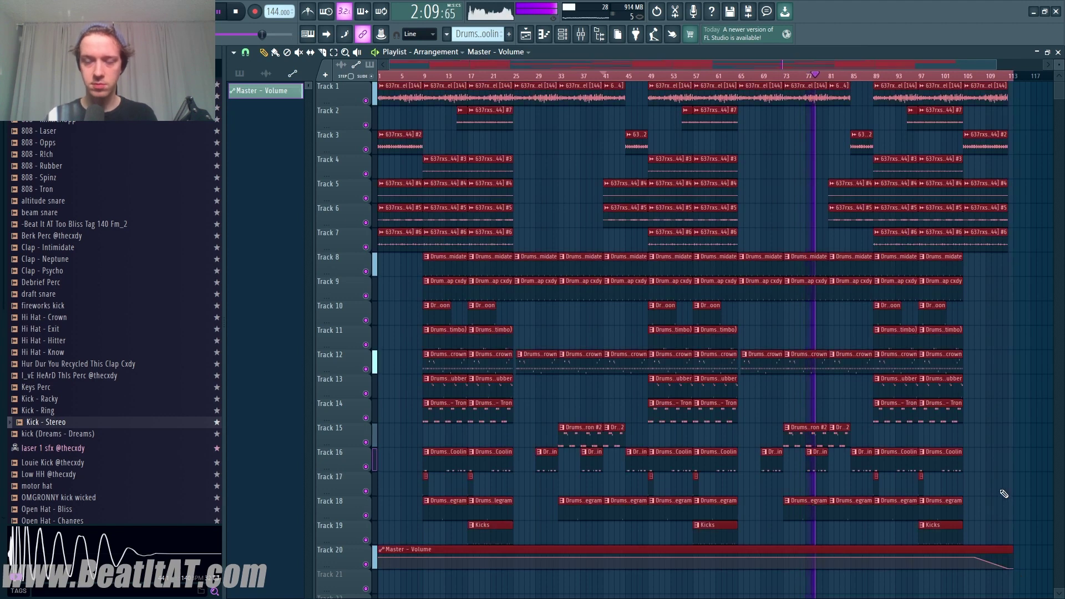
pyautogui.scroll(1, 783, 438)
pyautogui.scroll(-1, 784, 438)
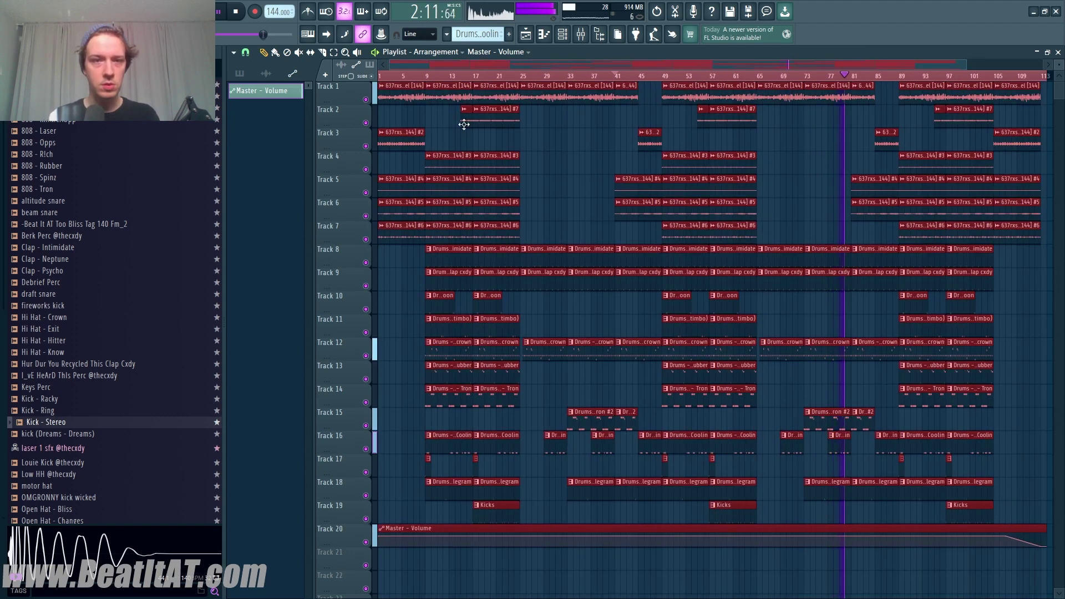
# Place the -Beat It AT Too Bliss Tag 140 Fm_2 sample around bar 7 on track 21 and route it to mixer track 20
pyautogui.press('F9')
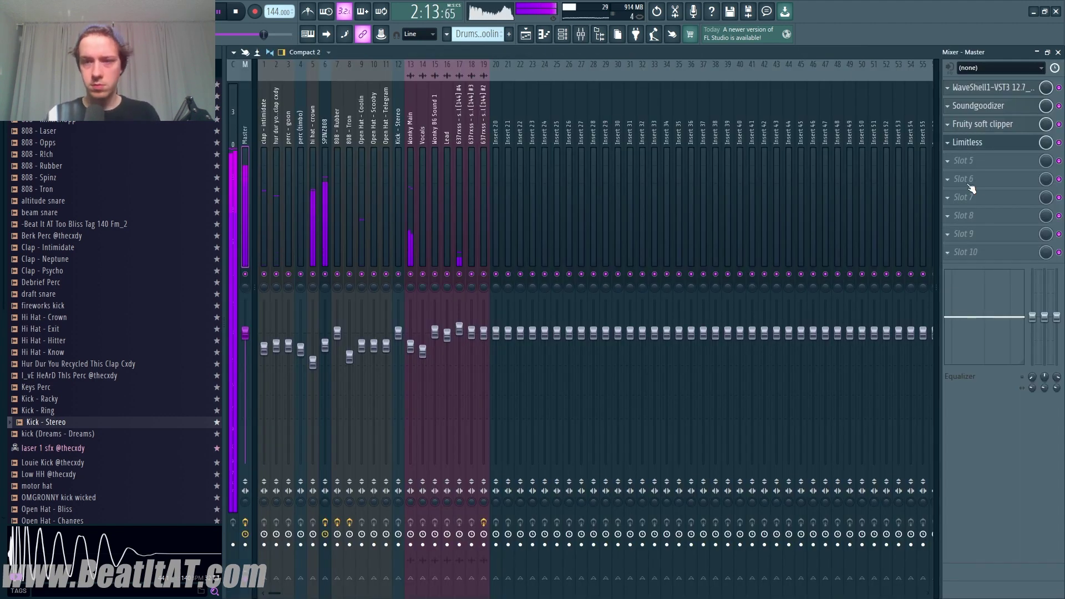
pyautogui.click(990, 165)
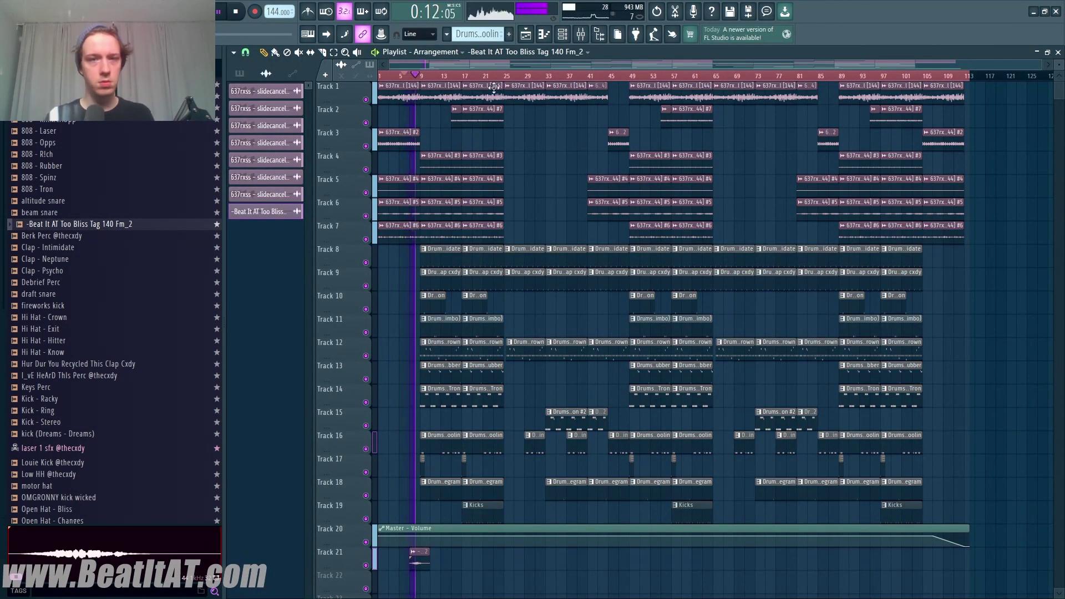
pyautogui.click(575, 40)
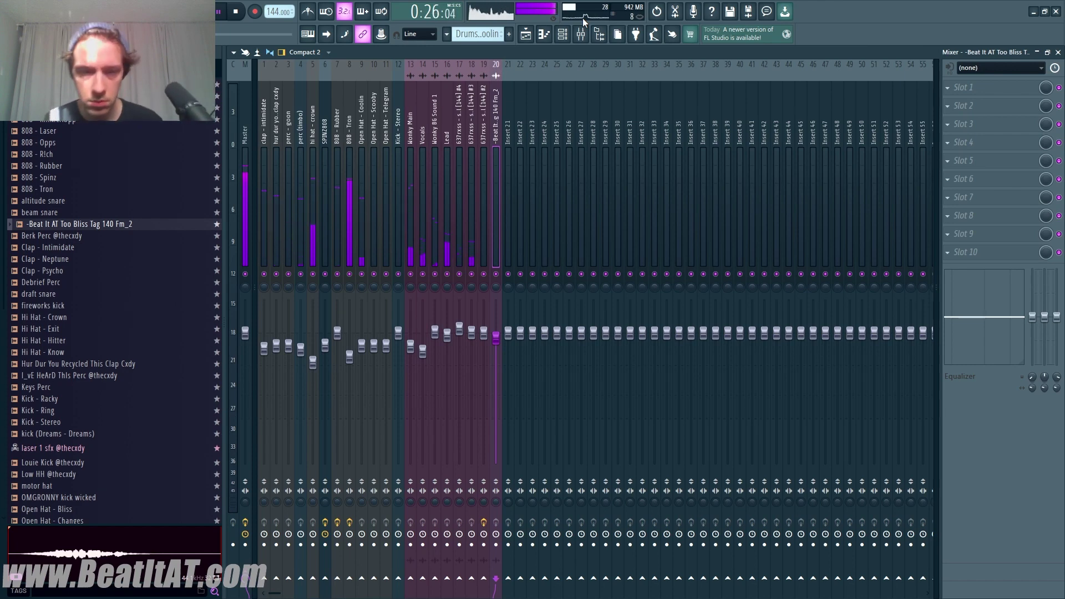
# Add Soundgoodizer to the first effect slot of the Kick - Stereo mixer track
pyautogui.click(397, 265)
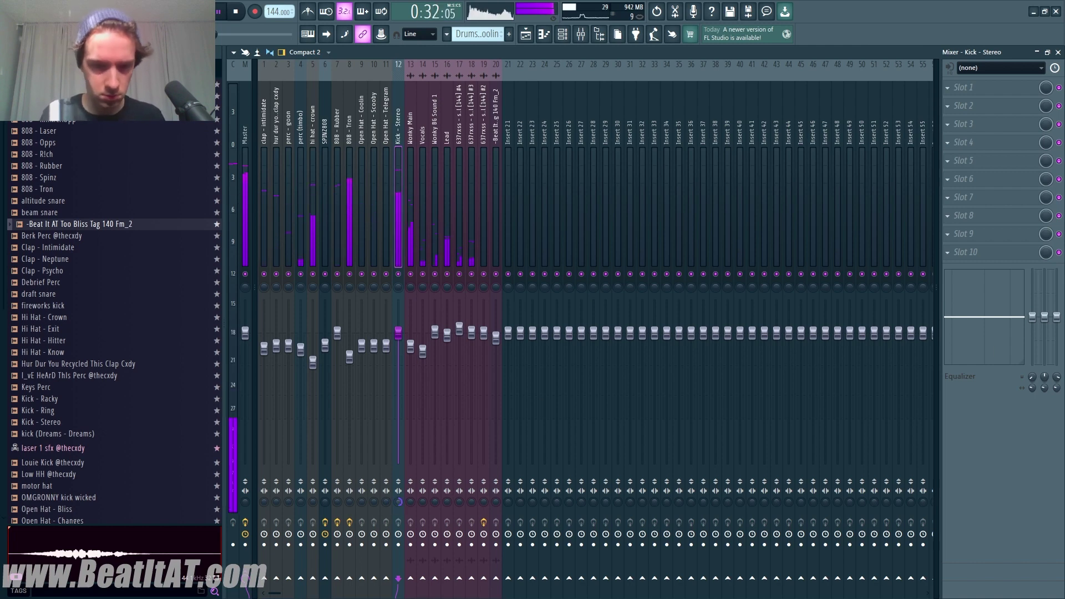
pyautogui.click(960, 87)
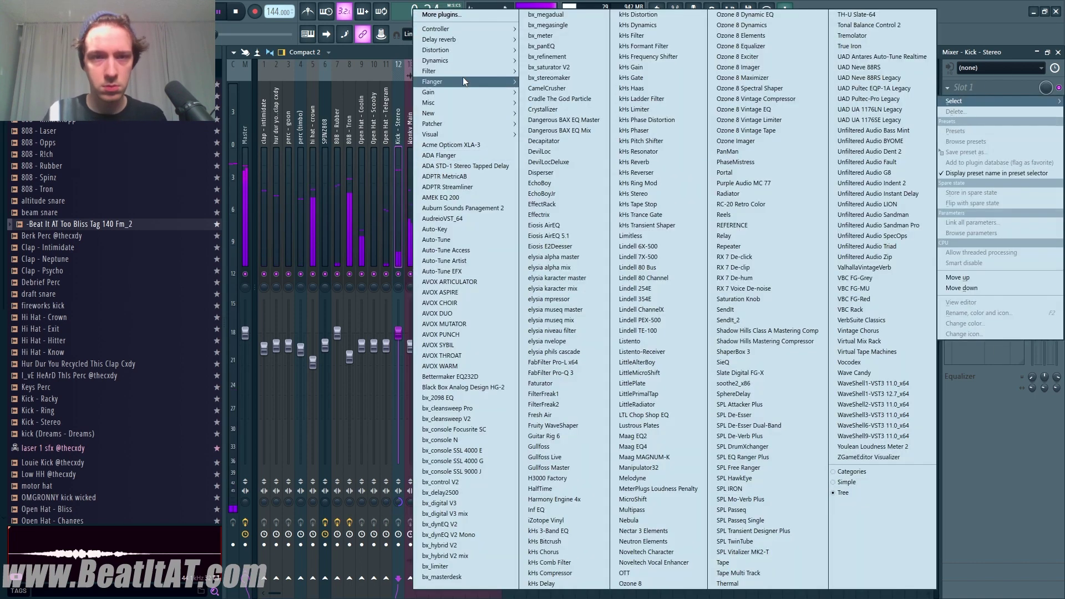
pyautogui.moveTo(466, 60)
pyautogui.click(355, 114)
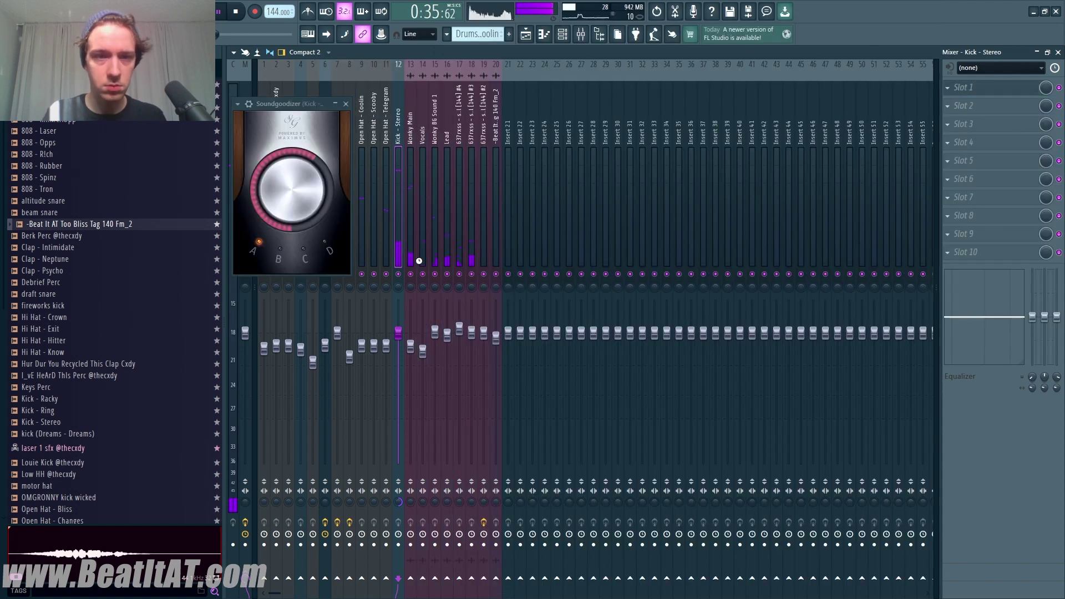
pyautogui.click(345, 103)
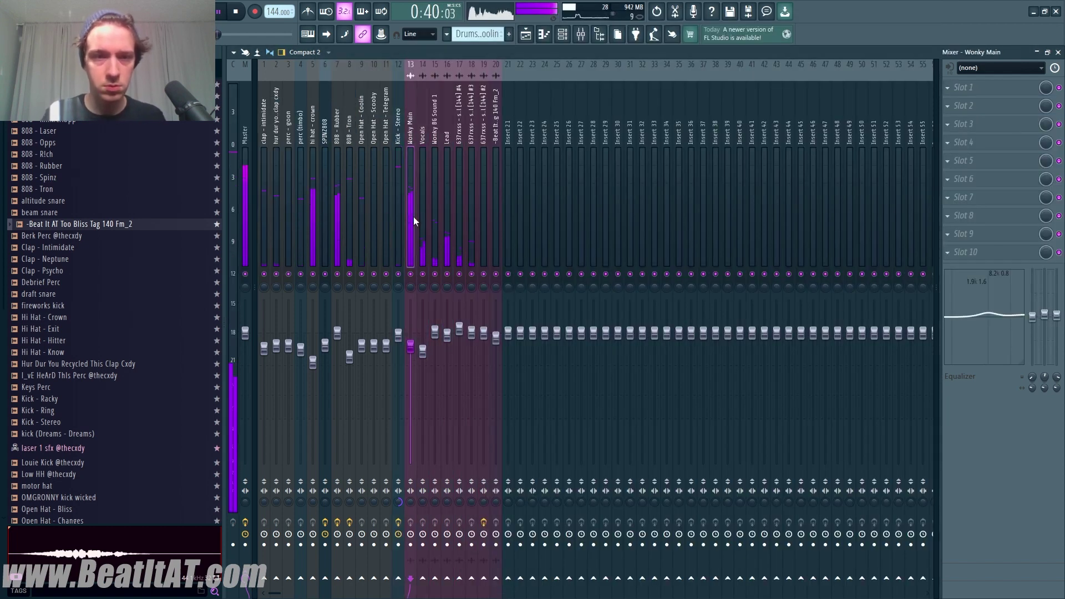
# Lower the volume of the loop and tag mixer tracks 13 to 20 together and open the MP3 render settings for the song
pyautogui.click(411, 348)
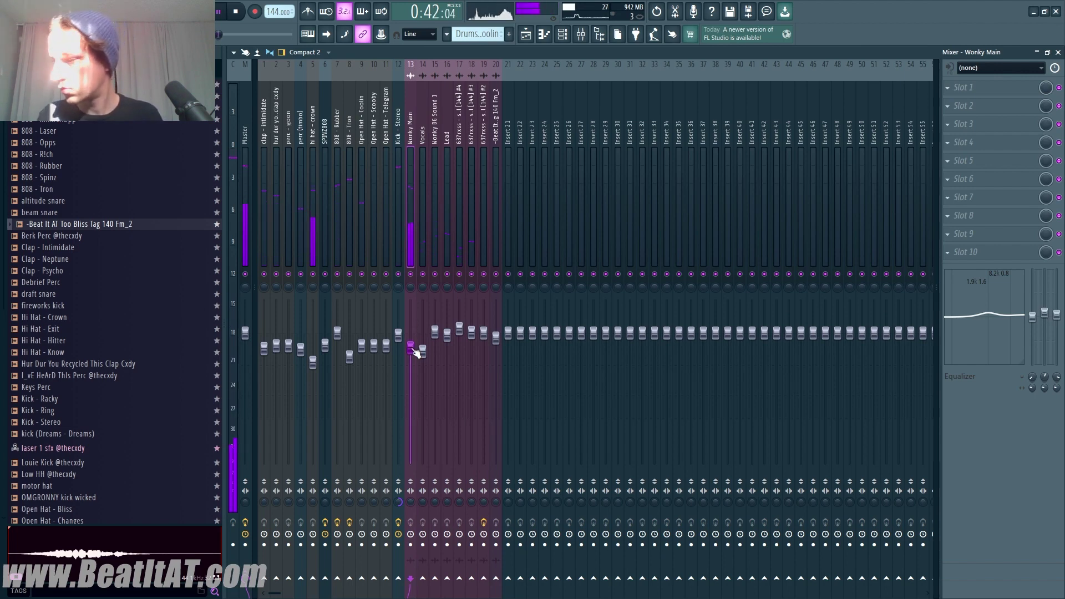
pyautogui.moveTo(423, 207); pyautogui.dragTo(472, 206)
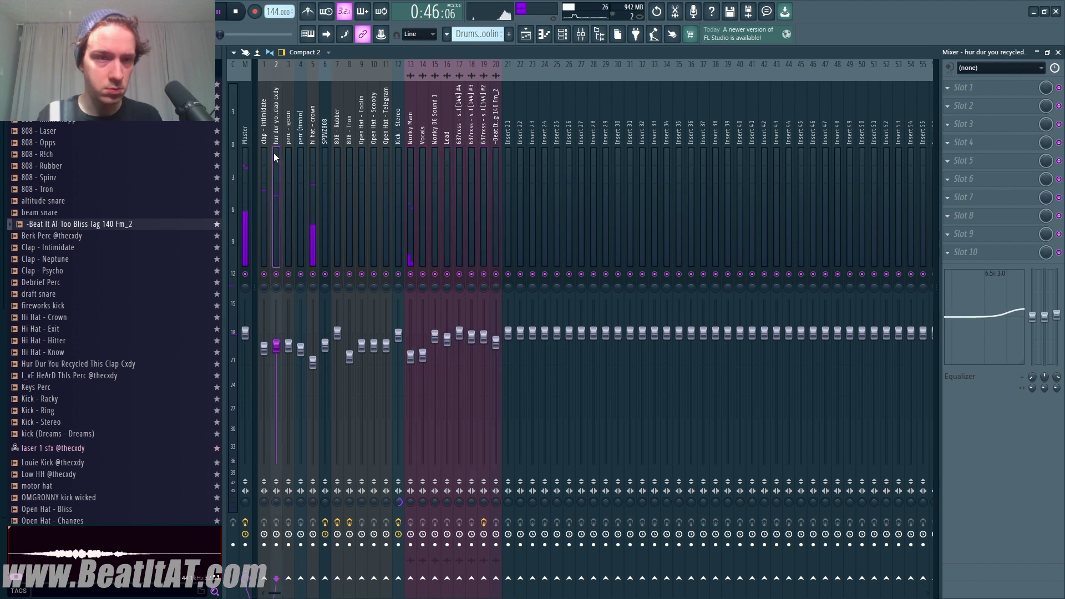
pyautogui.click(261, 250)
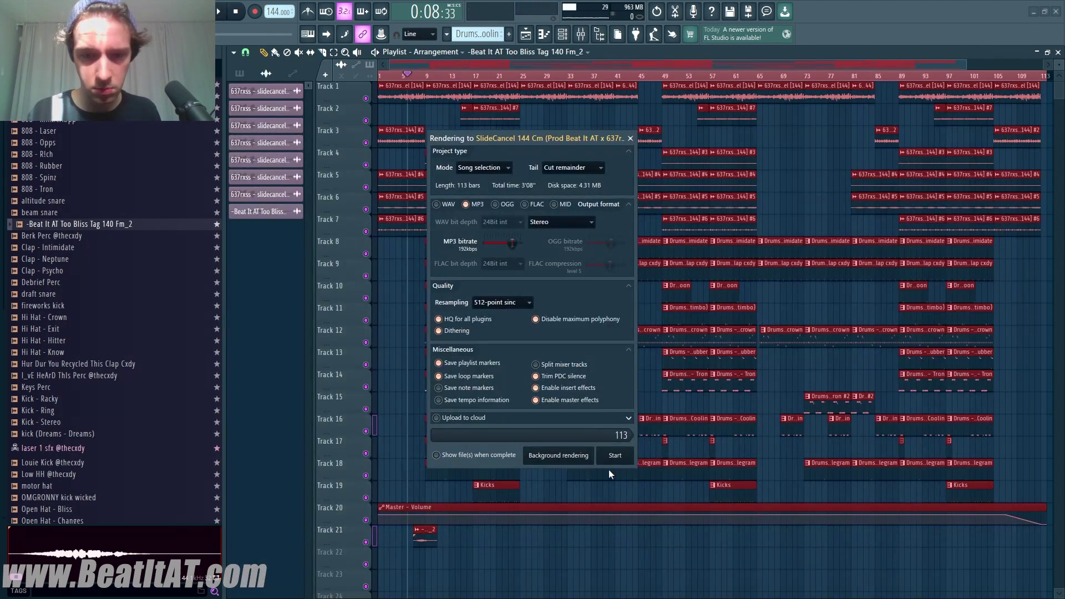